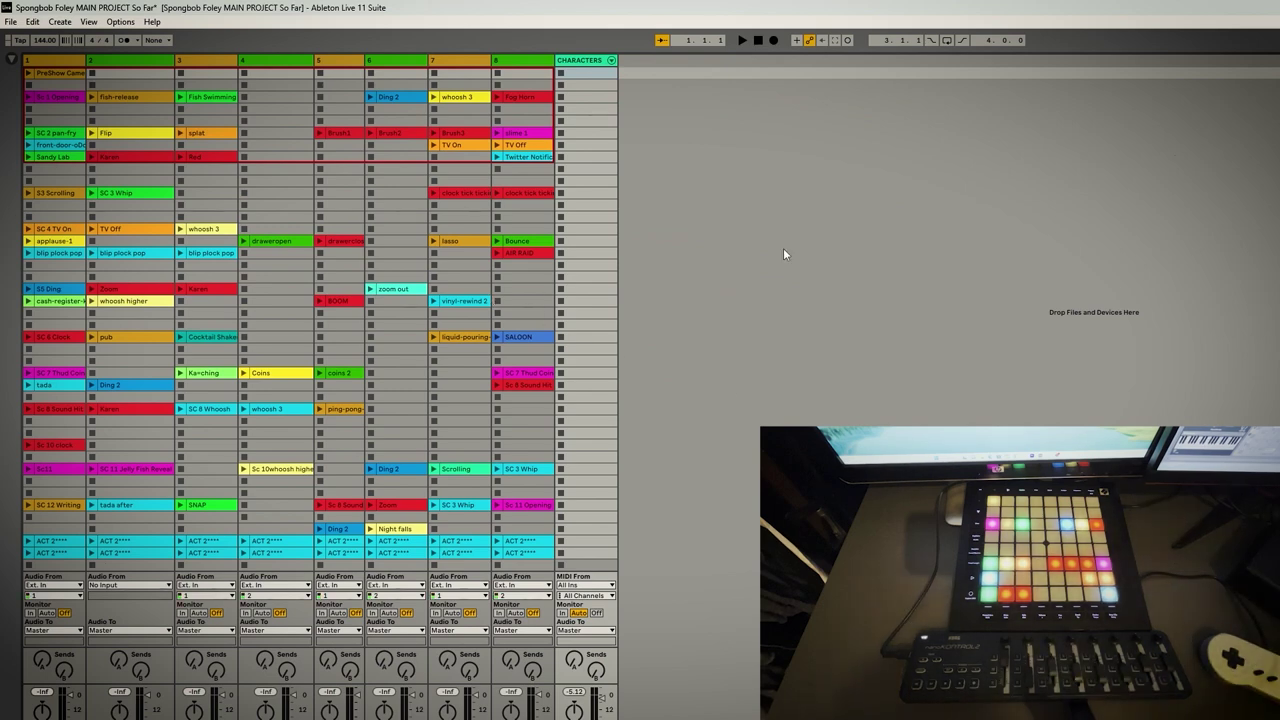
Briefly play the arrangement timeline, hide the browser, and return to the Session View grid
{"action": "key", "text": "Tab"}
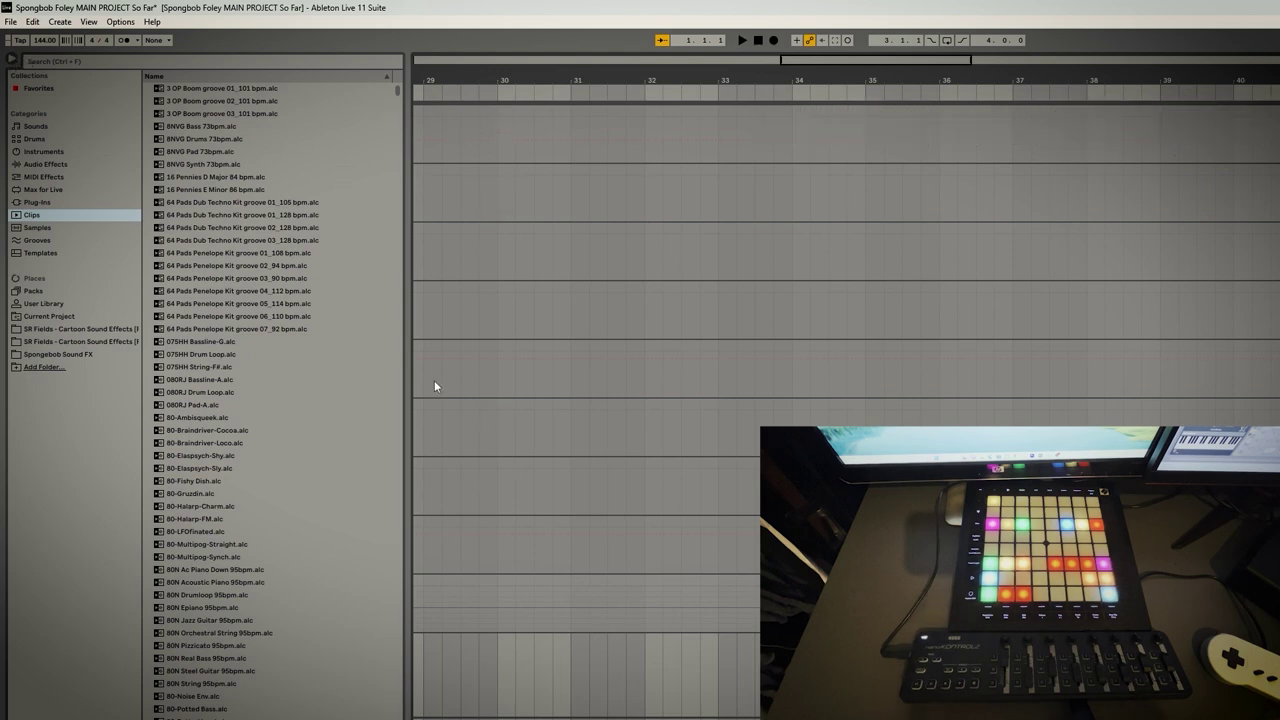
{"action": "left_click", "coordinate": [741, 40]}
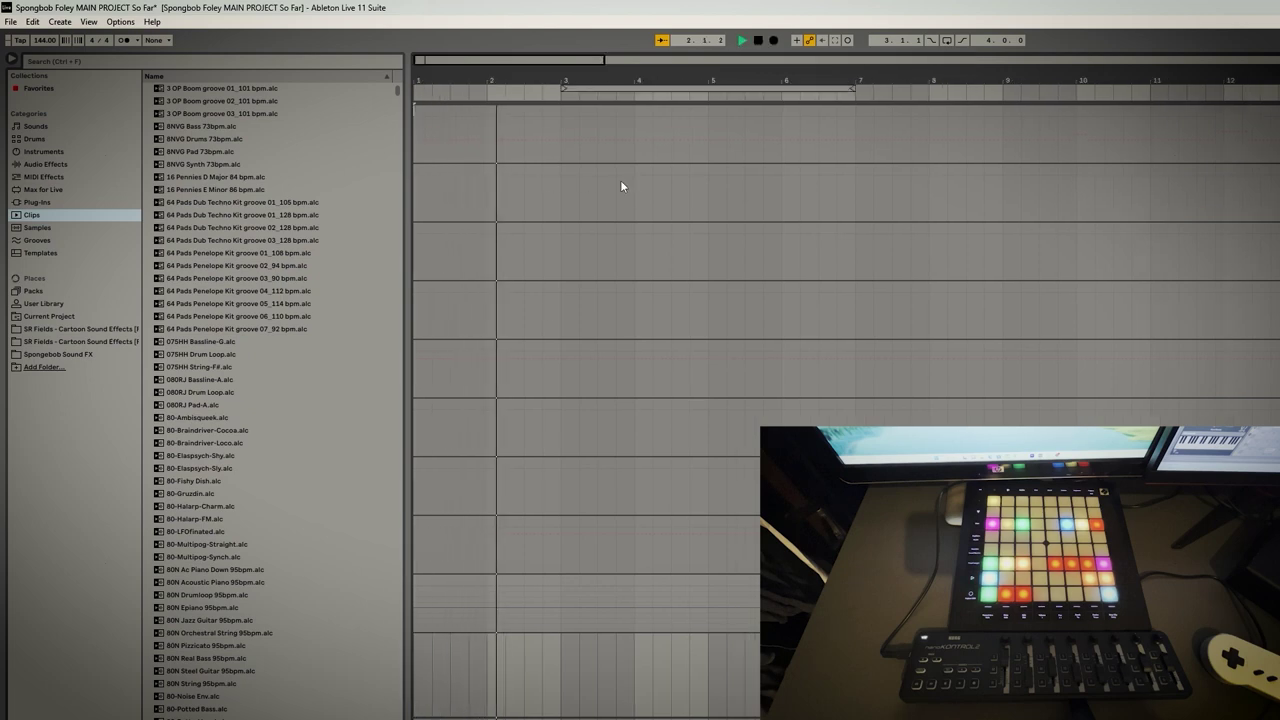
{"action": "key", "text": "space"}
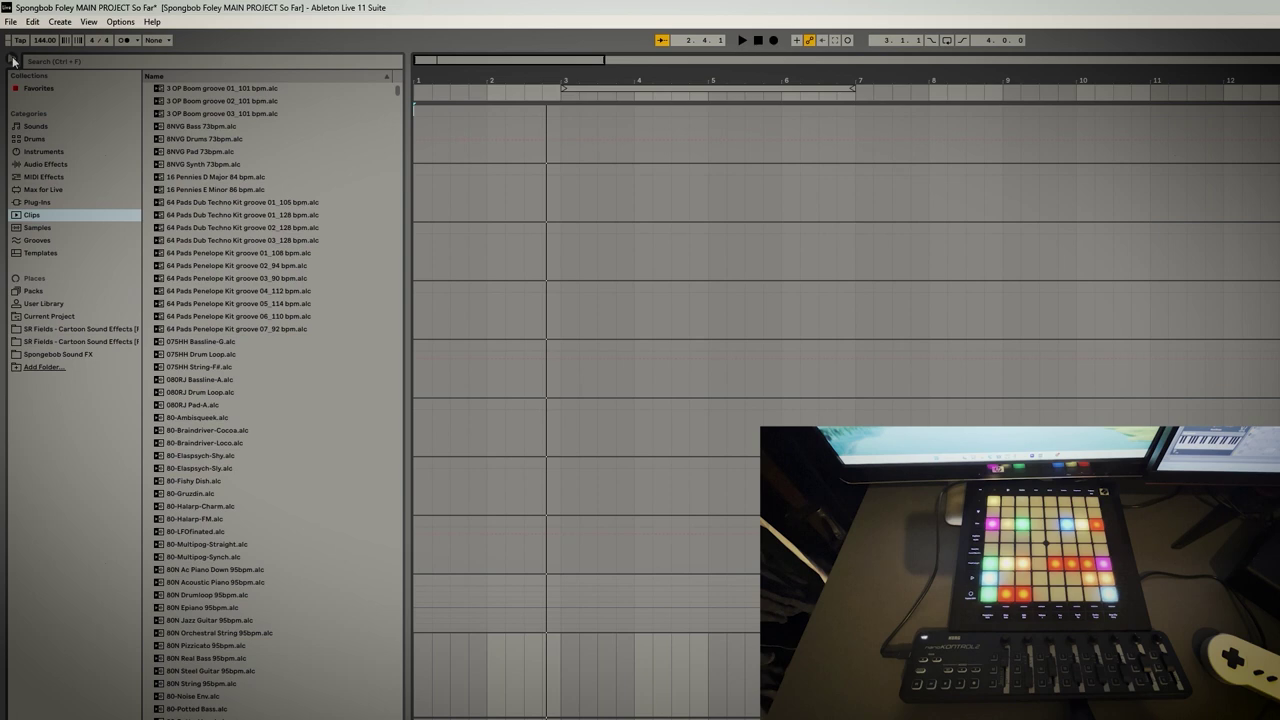
{"action": "left_click", "coordinate": [13, 61]}
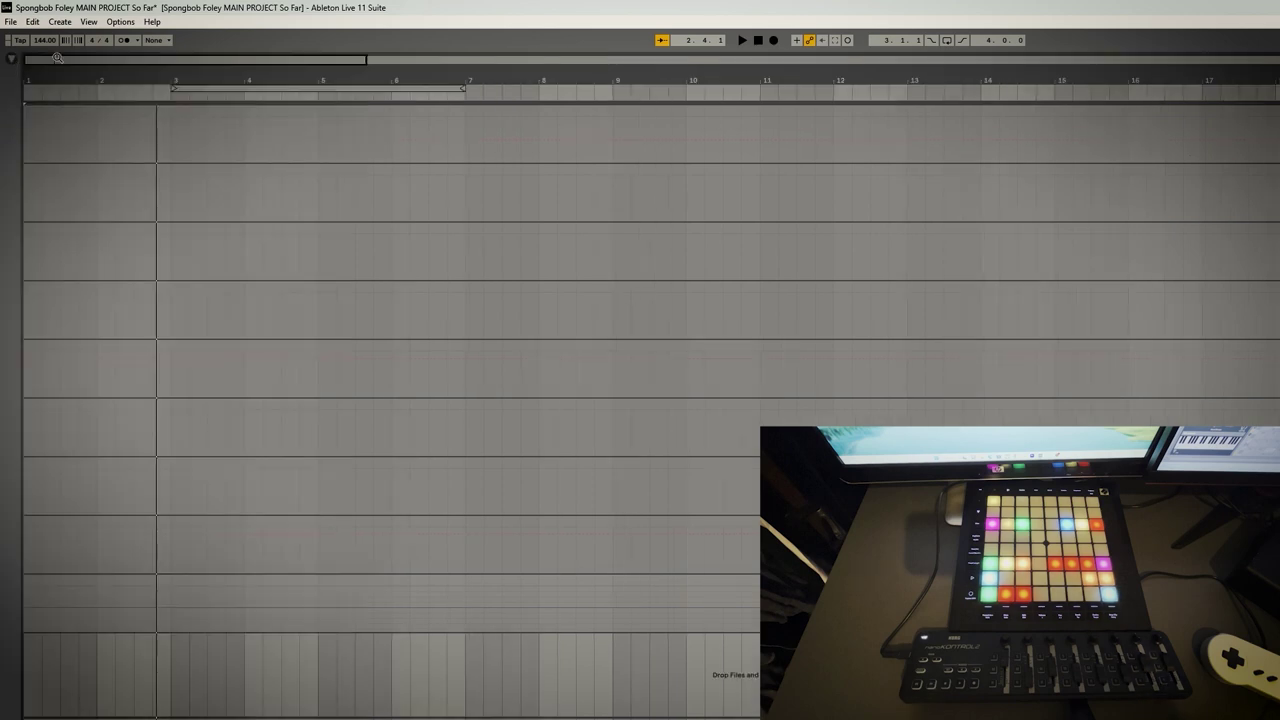
{"action": "key", "text": "Tab"}
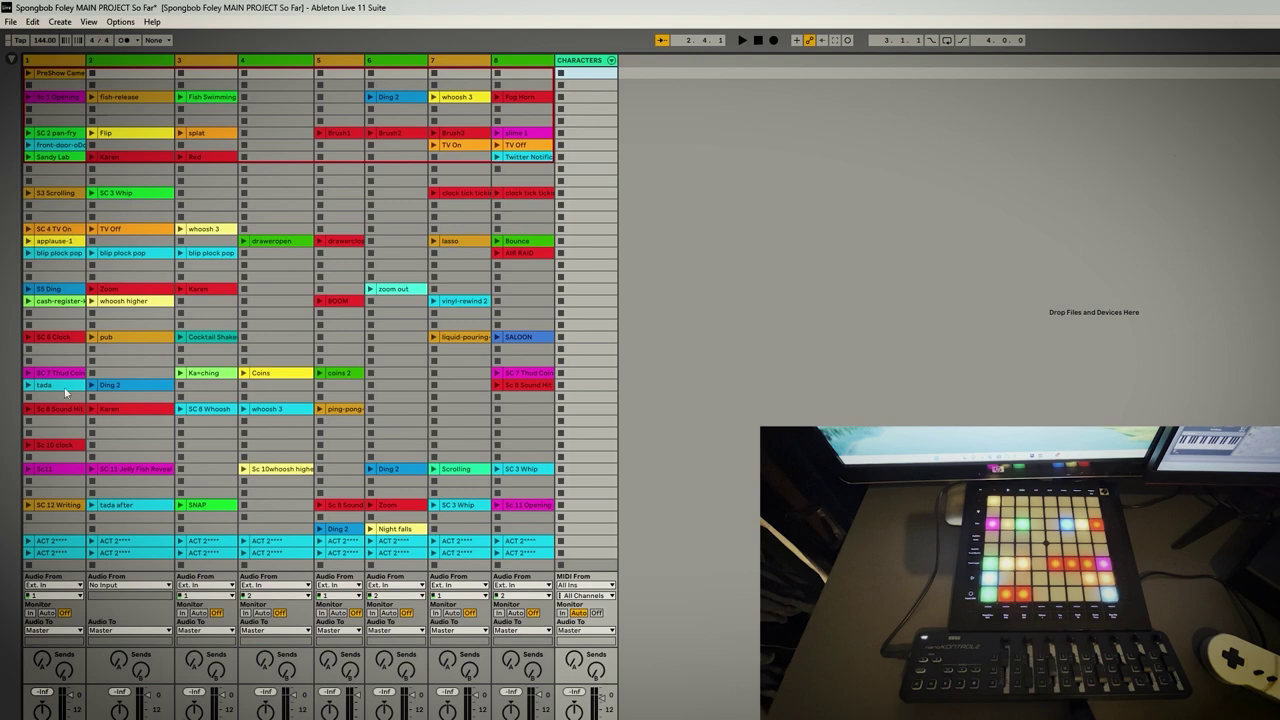
Select the clips in tracks 1, 2, 3 and 6, then launch Ding 2 in track 6
{"action": "left_click", "coordinate": [57, 97]}
{"action": "left_click", "coordinate": [130, 97]}
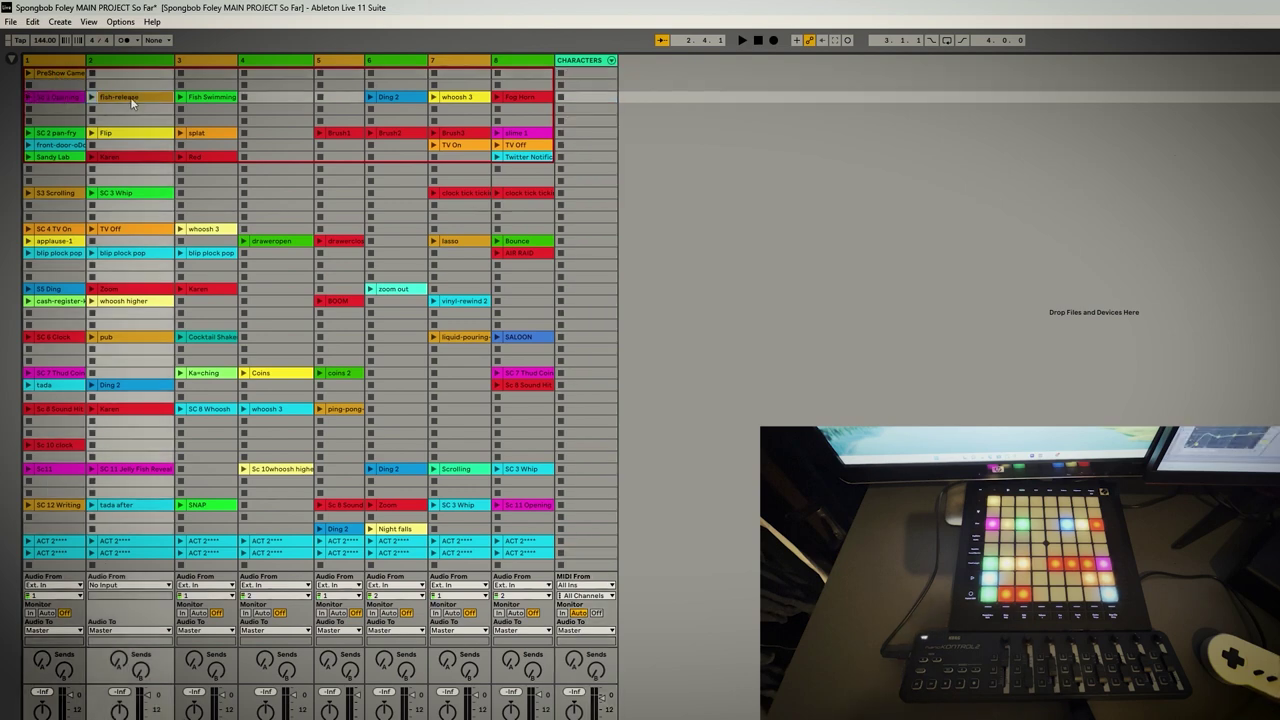
{"action": "left_click", "coordinate": [205, 97]}
{"action": "left_click", "coordinate": [385, 97]}
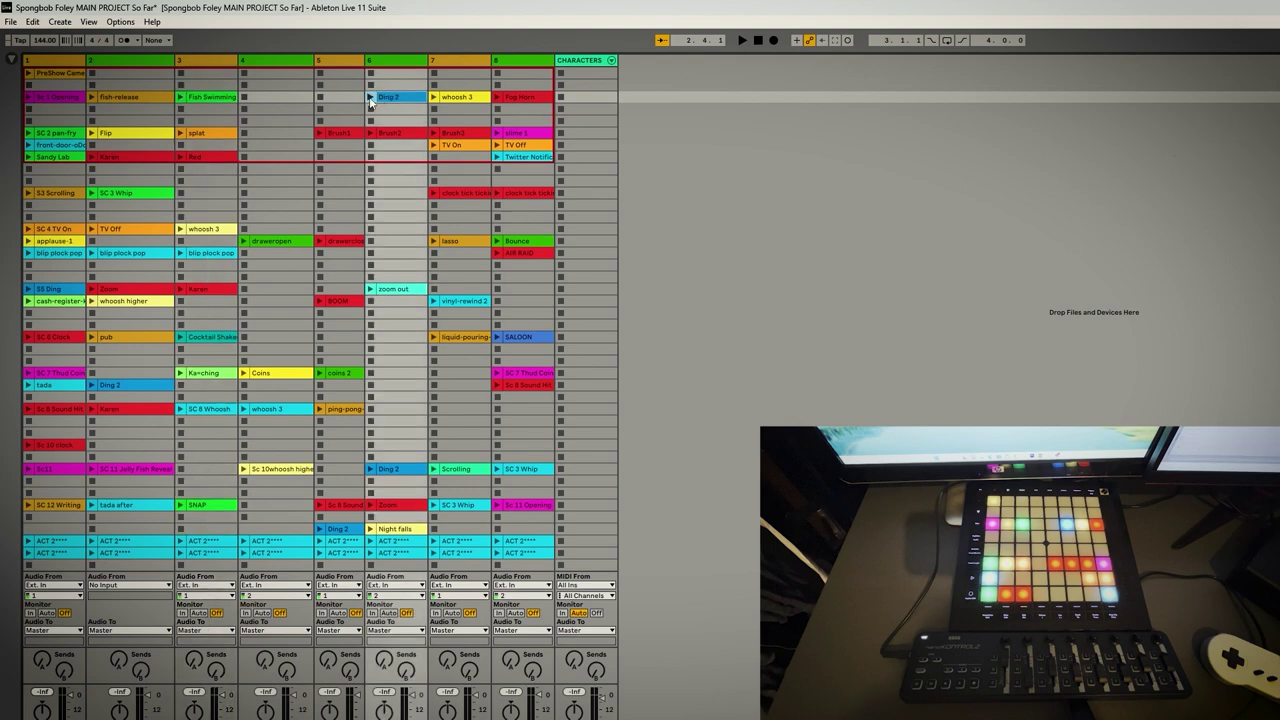
{"action": "left_click", "coordinate": [370, 98]}
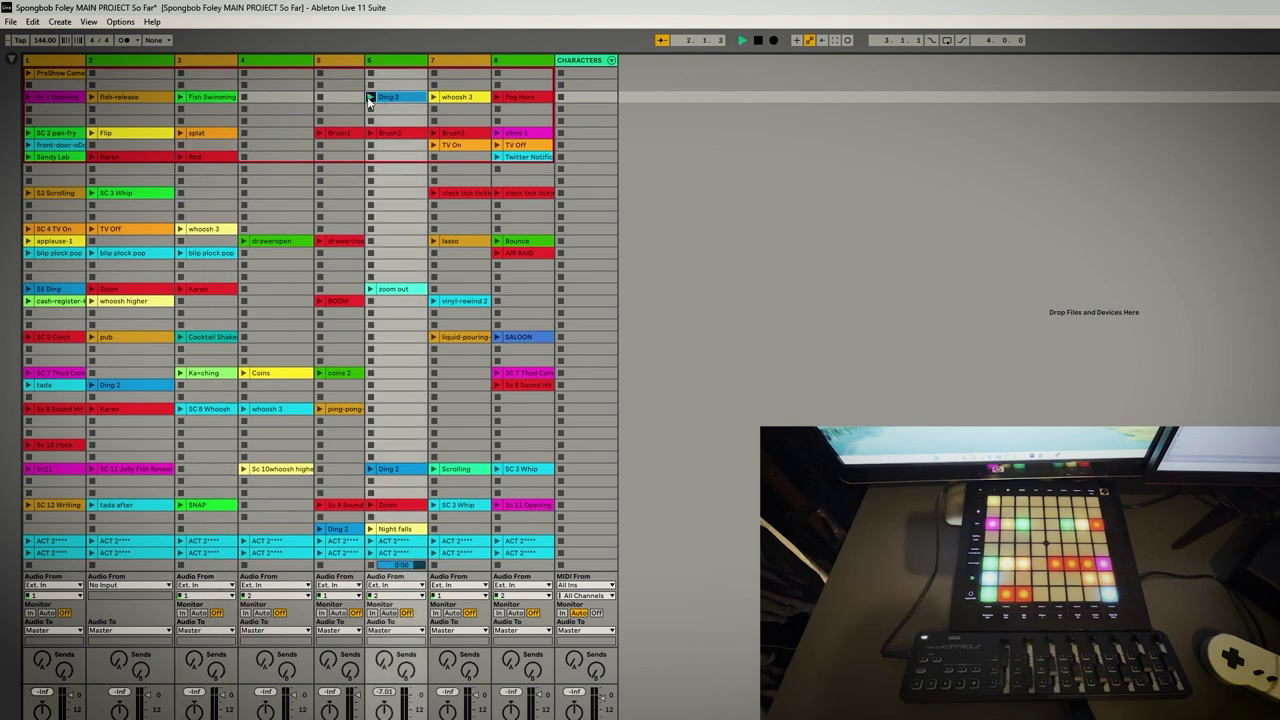
{"action": "left_click", "coordinate": [765, 172]}
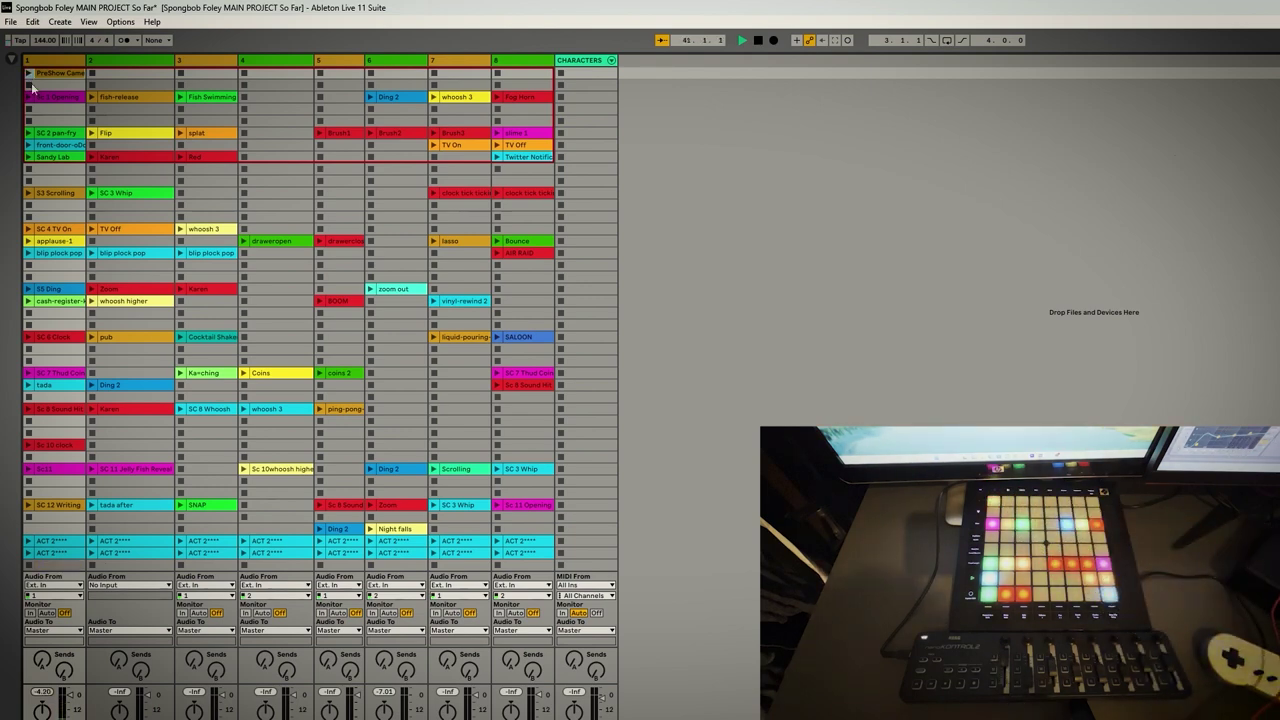
Launch the SC 1 Opening clip in track 1
{"action": "left_click", "coordinate": [29, 99]}
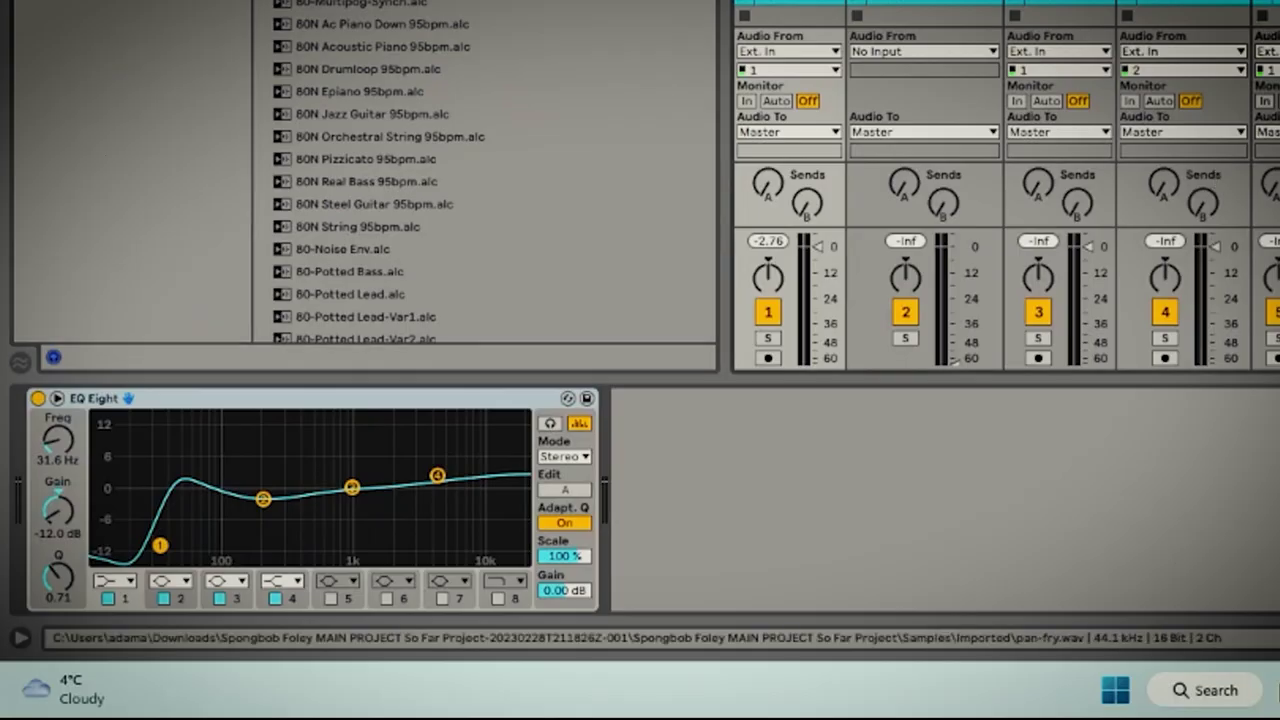
In the SC 2 pan-fry clip's settings, set launch Quantize to None
{"action": "key", "text": "shift+Tab"}
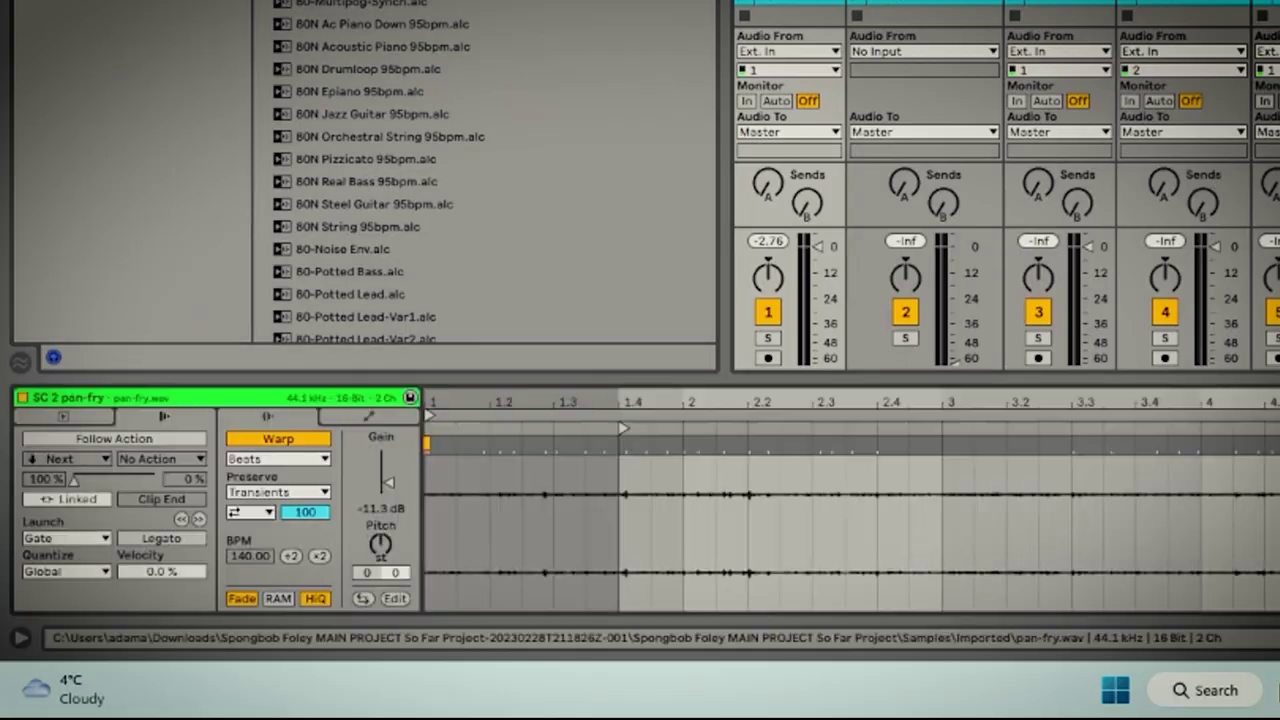
{"action": "left_click", "coordinate": [52, 414]}
{"action": "left_click", "coordinate": [163, 416]}
{"action": "left_click", "coordinate": [78, 571]}
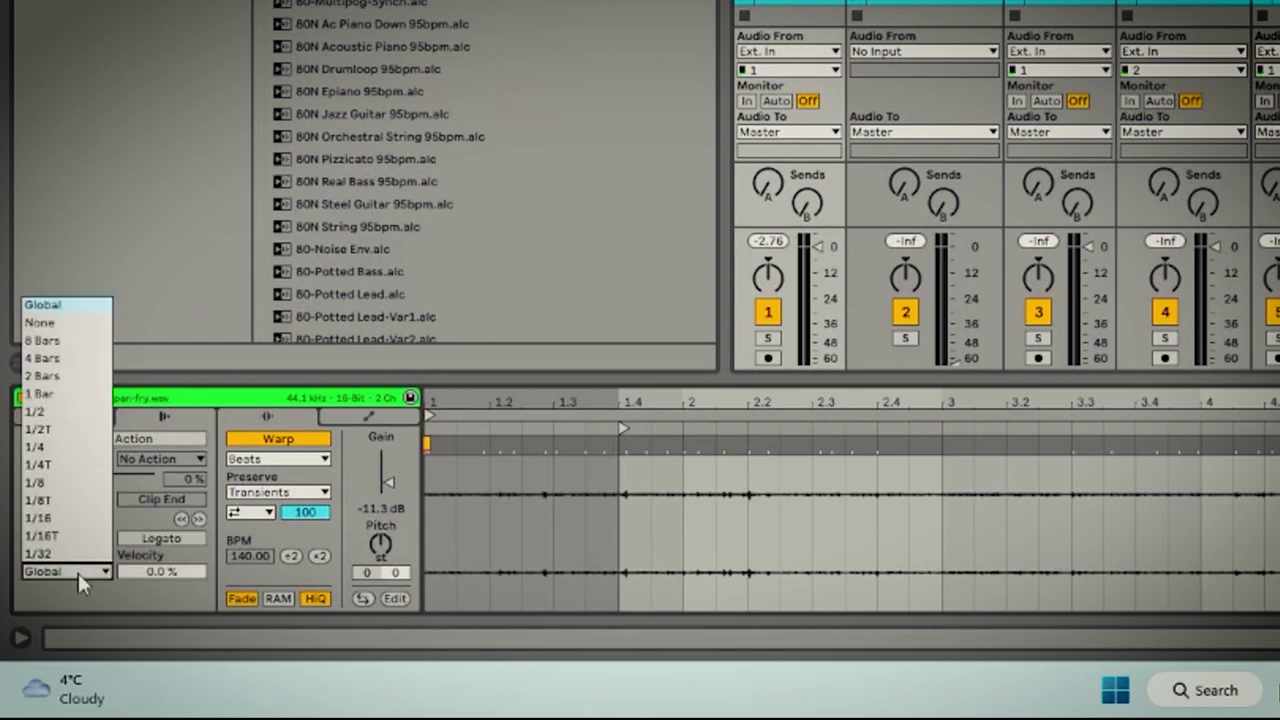
{"action": "left_click", "coordinate": [44, 324]}
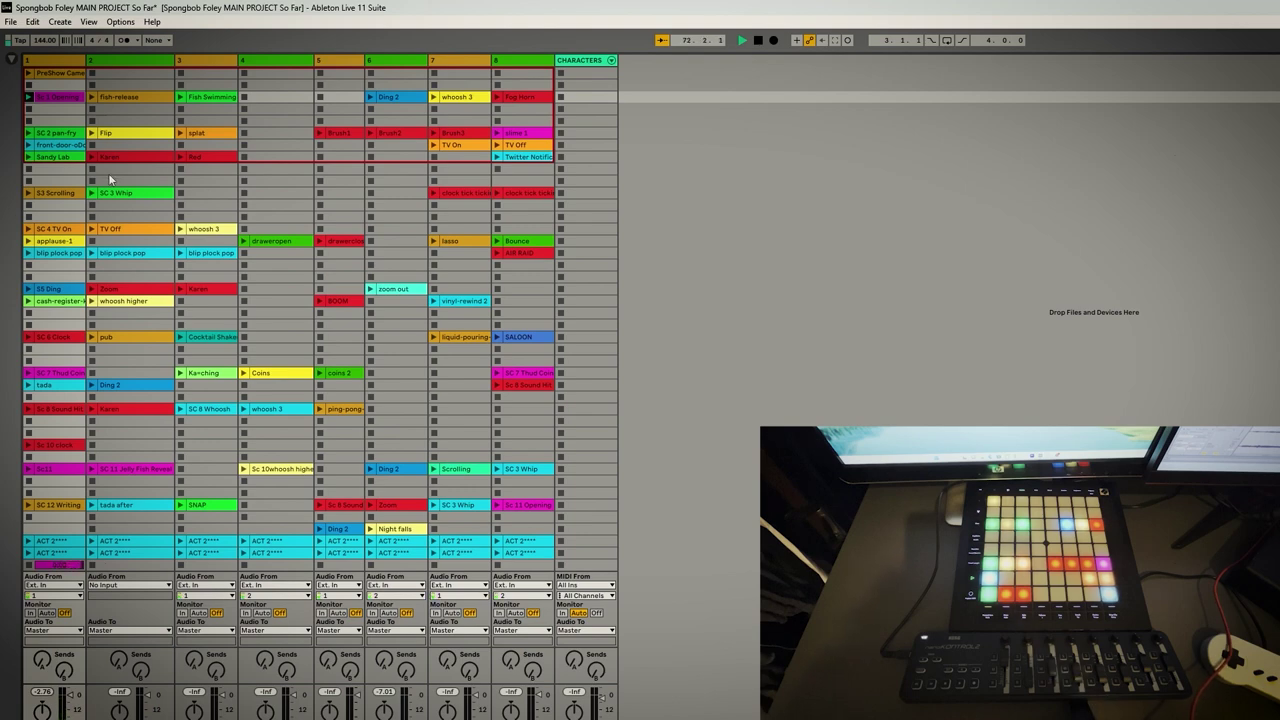
Select the Karen clip in track 2
{"action": "left_click", "coordinate": [117, 159]}
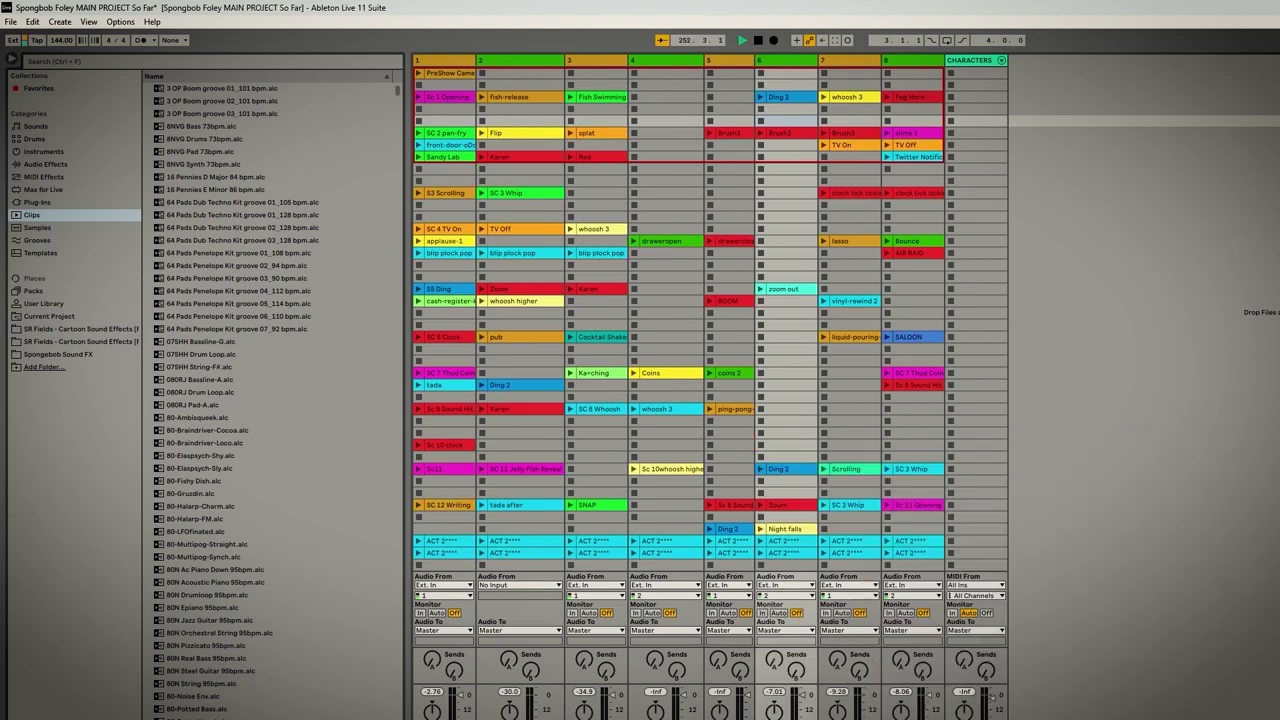
Check the Link, Tempo and MIDI controller settings in Preferences, then close it
{"action": "left_click", "coordinate": [120, 21]}
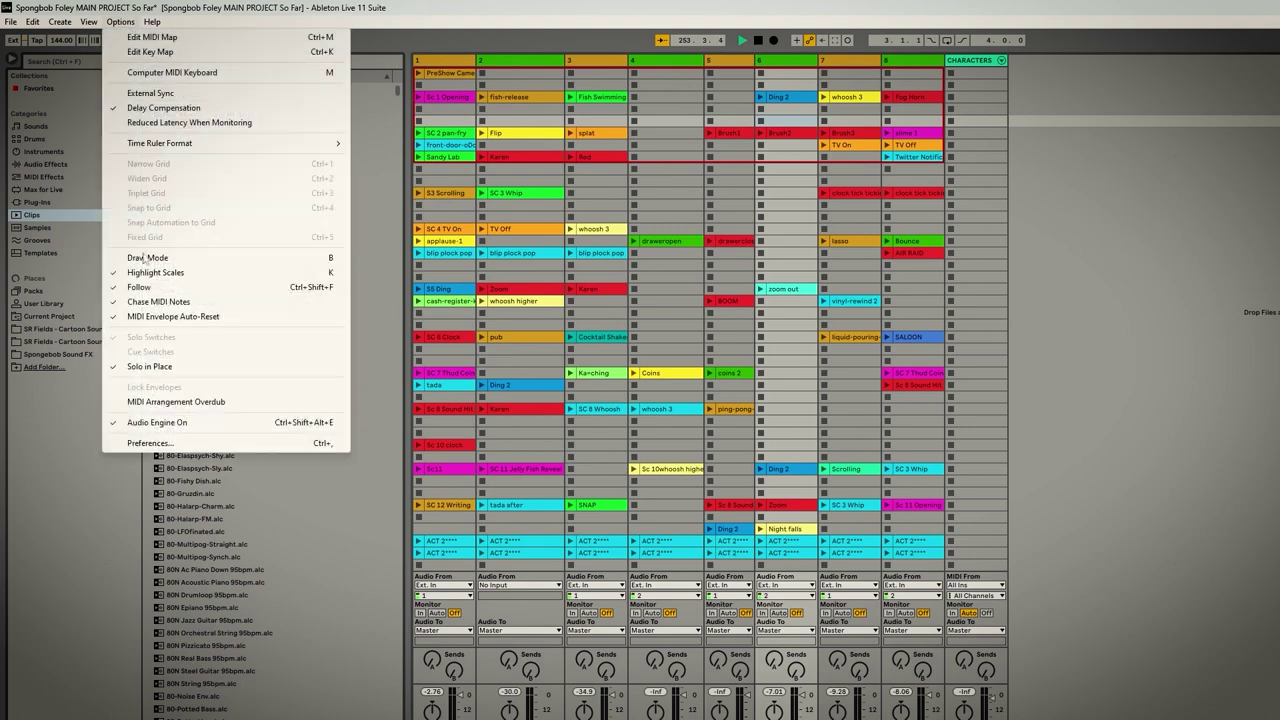
{"action": "left_click", "coordinate": [165, 443]}
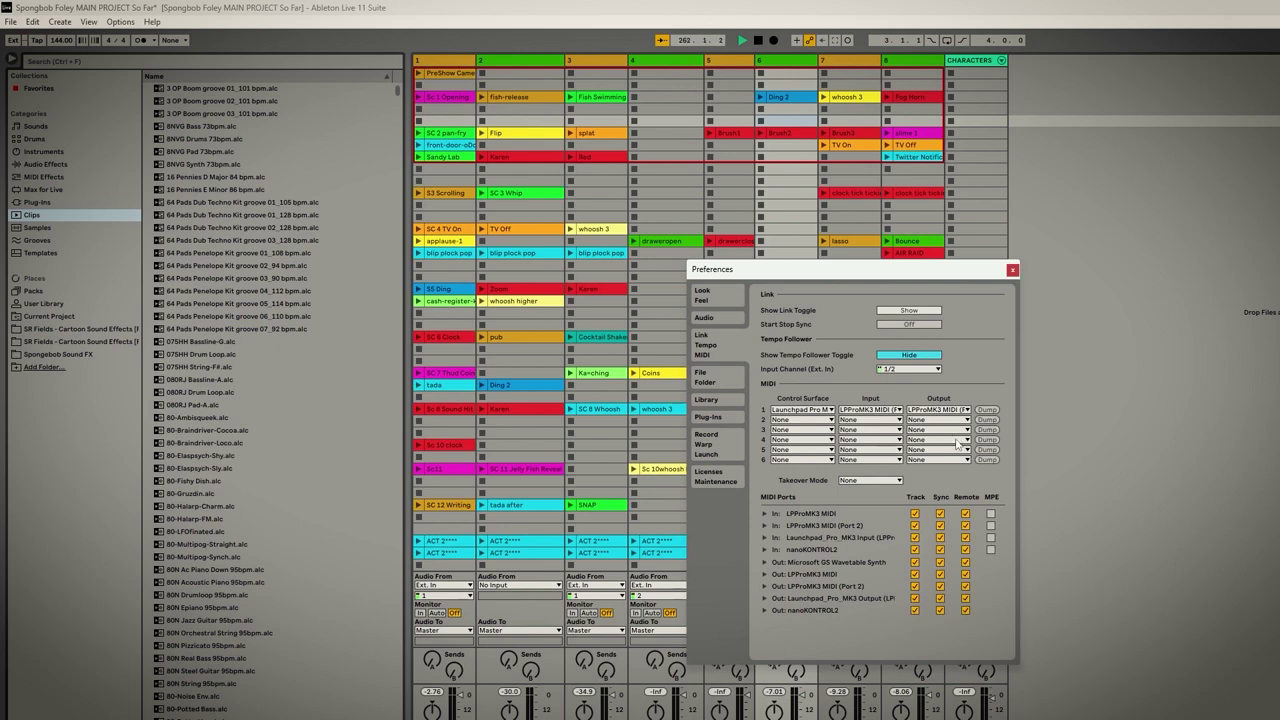
{"action": "left_click", "coordinate": [1012, 269]}
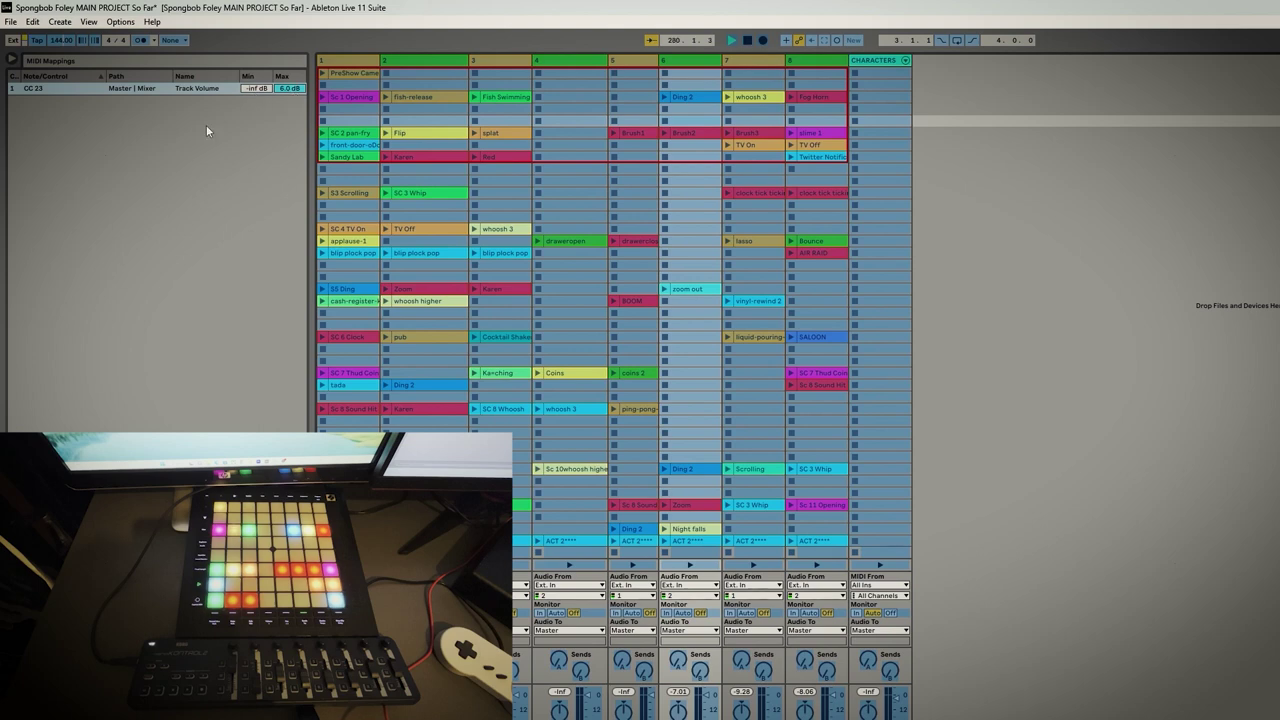
Select the CC 23 Master volume mapping and exit MIDI Map mode
{"action": "left_click", "coordinate": [284, 92]}
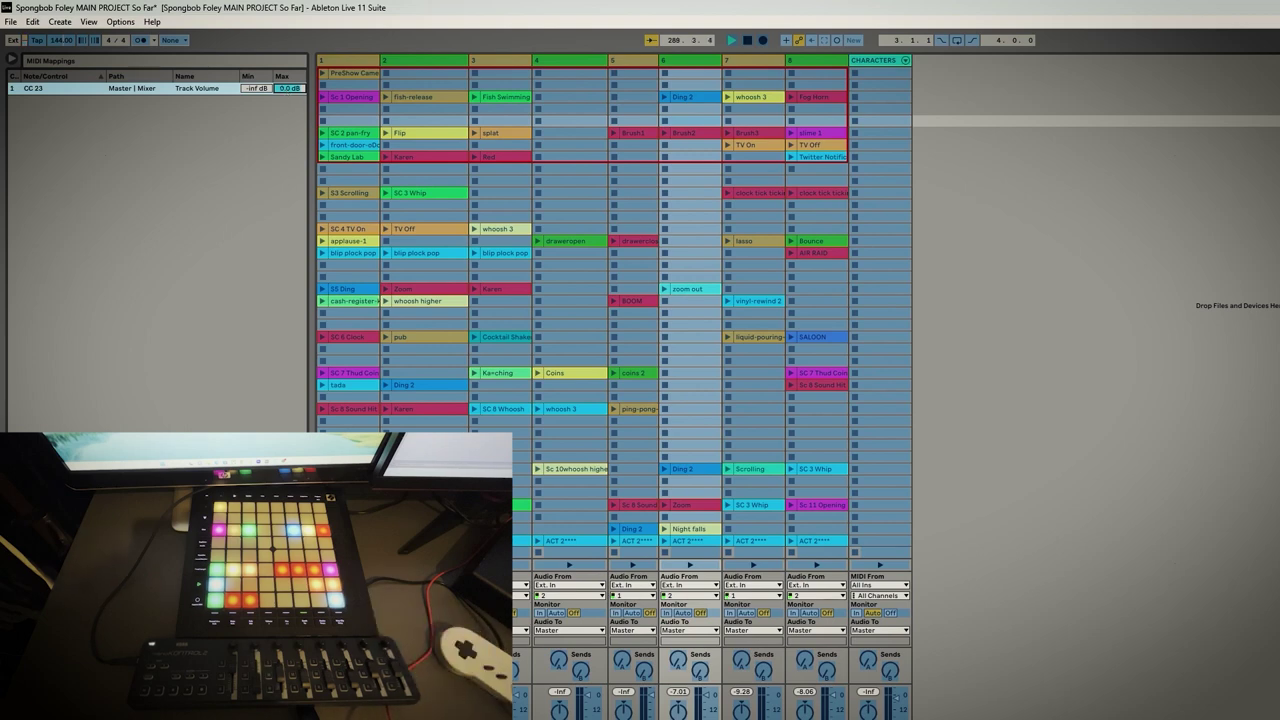
{"action": "key", "text": "ctrl+m"}
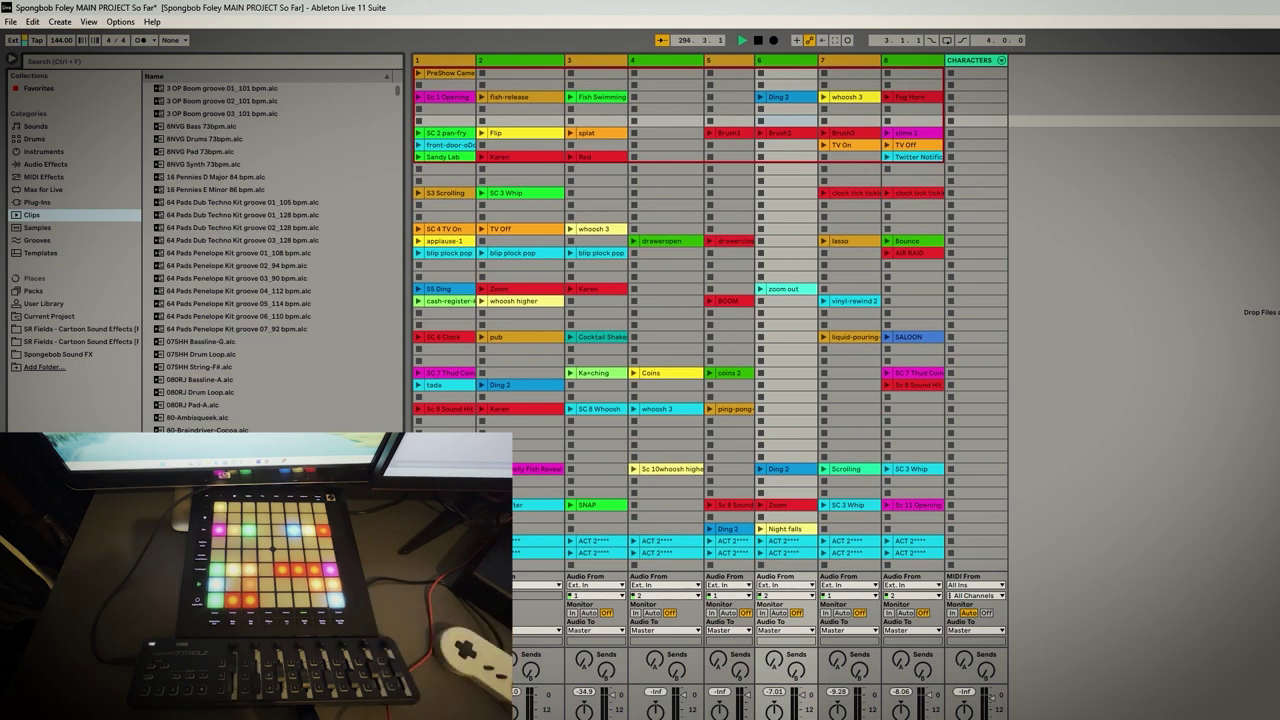
Stop playback and reset the song position to 1.1.1
{"action": "left_click", "coordinate": [760, 41]}
{"action": "left_click", "coordinate": [757, 42]}
Assign CC 7 to the CHARACTERS volume fader, cap it at 0.0 dB, and exit MIDI Map mode
{"action": "key", "text": "ctrl+m"}
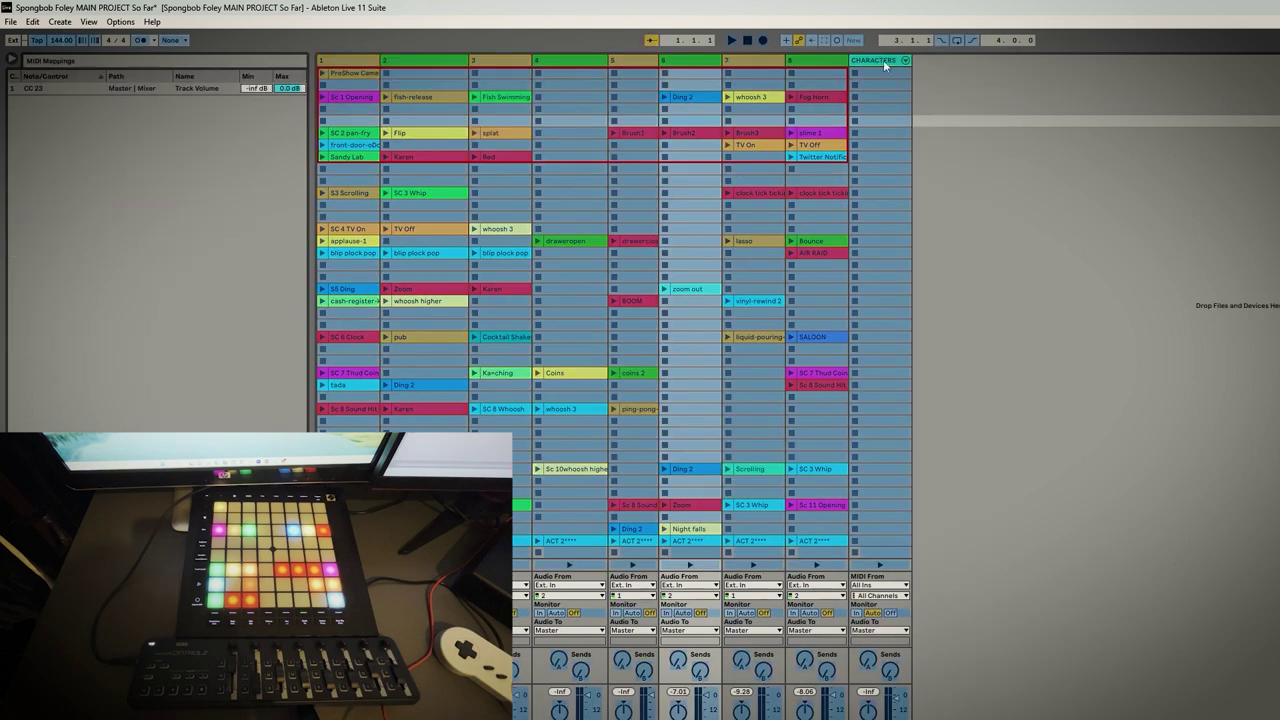
{"action": "left_click", "coordinate": [898, 706]}
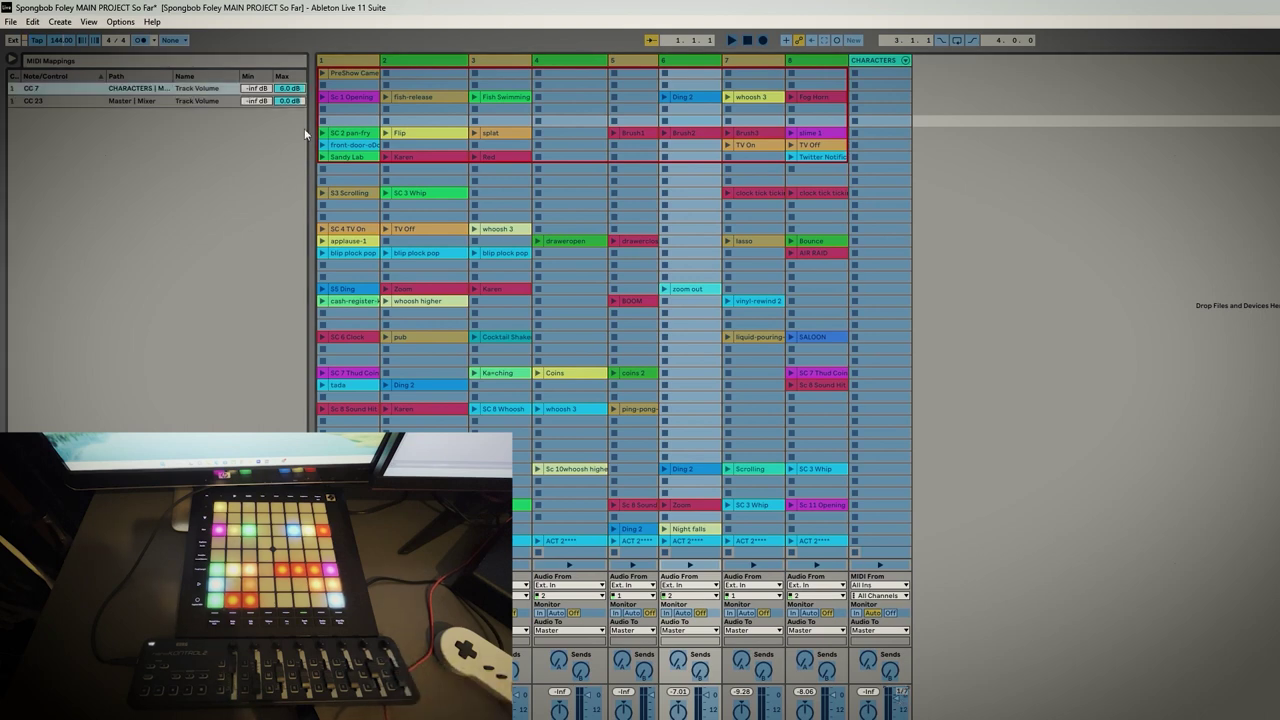
{"action": "left_click", "coordinate": [285, 89]}
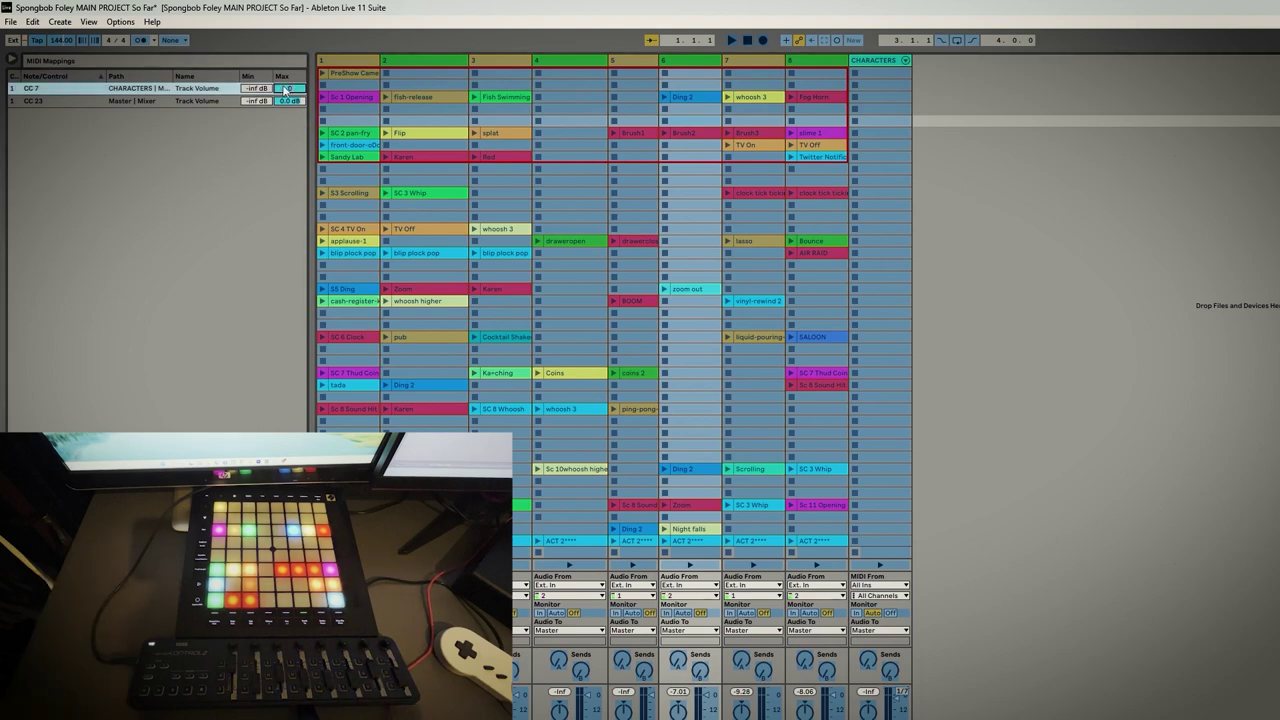
{"action": "key", "text": "Return"}
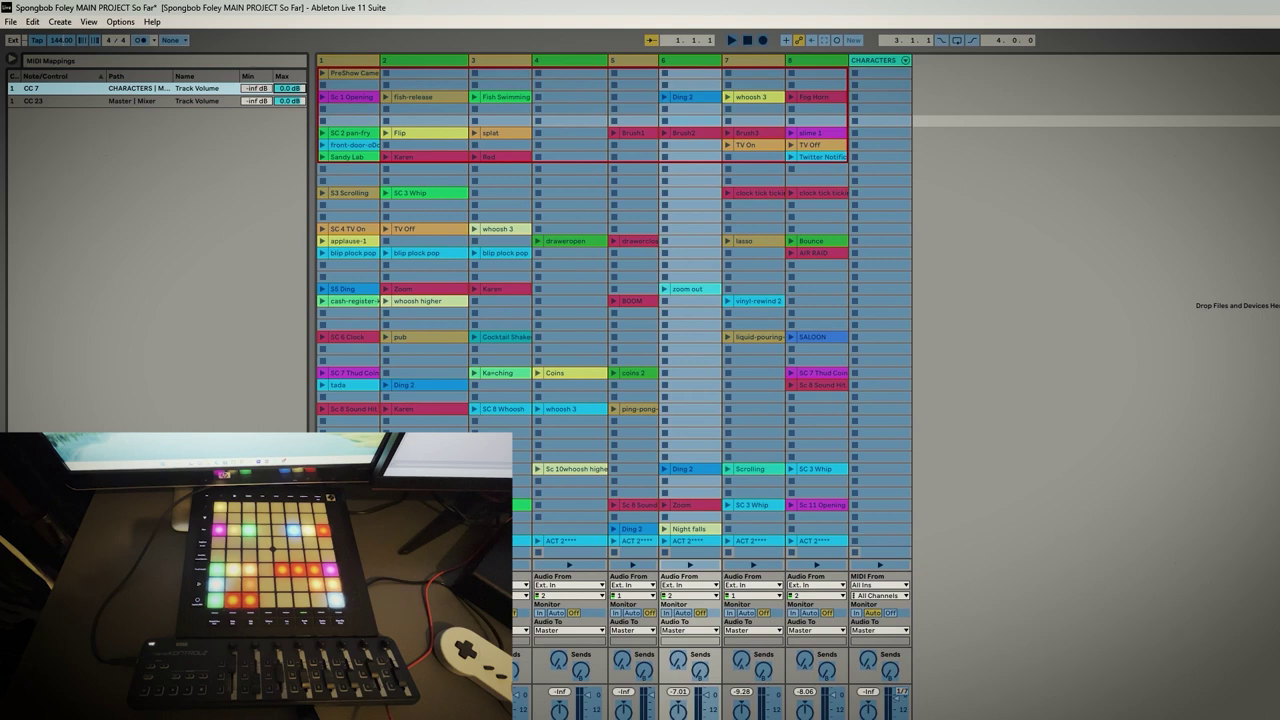
{"action": "key", "text": "ctrl+m"}
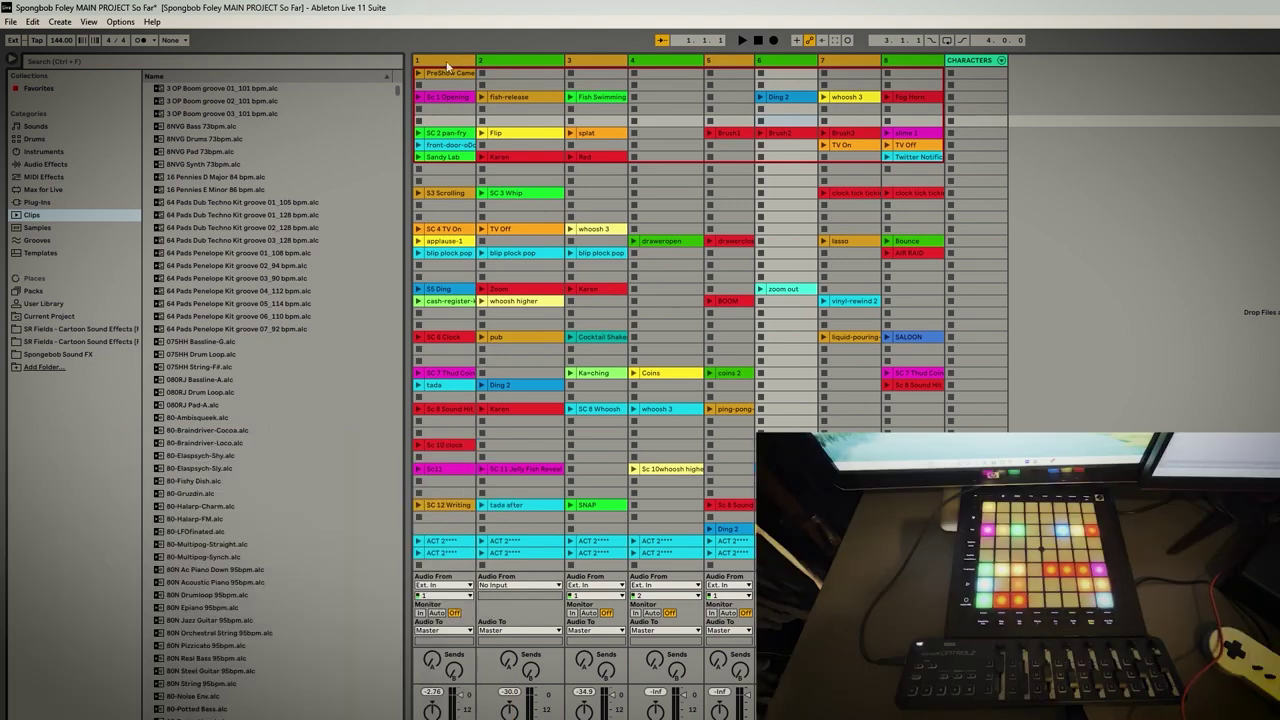
Hide the browser, then scroll the clip grid and select the ACT 2 clips
{"action": "left_click", "coordinate": [12, 60]}
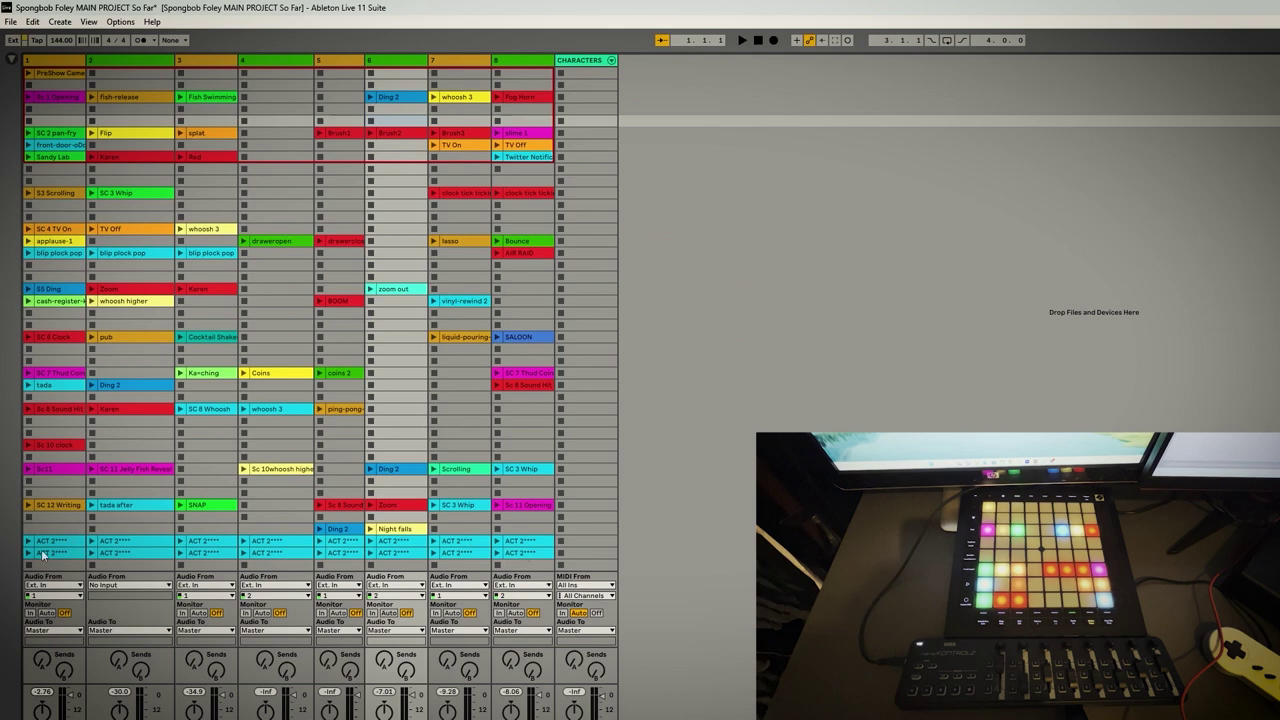
{"action": "scroll", "coordinate": [326, 540], "scroll_direction": "down", "scroll_amount": 10}
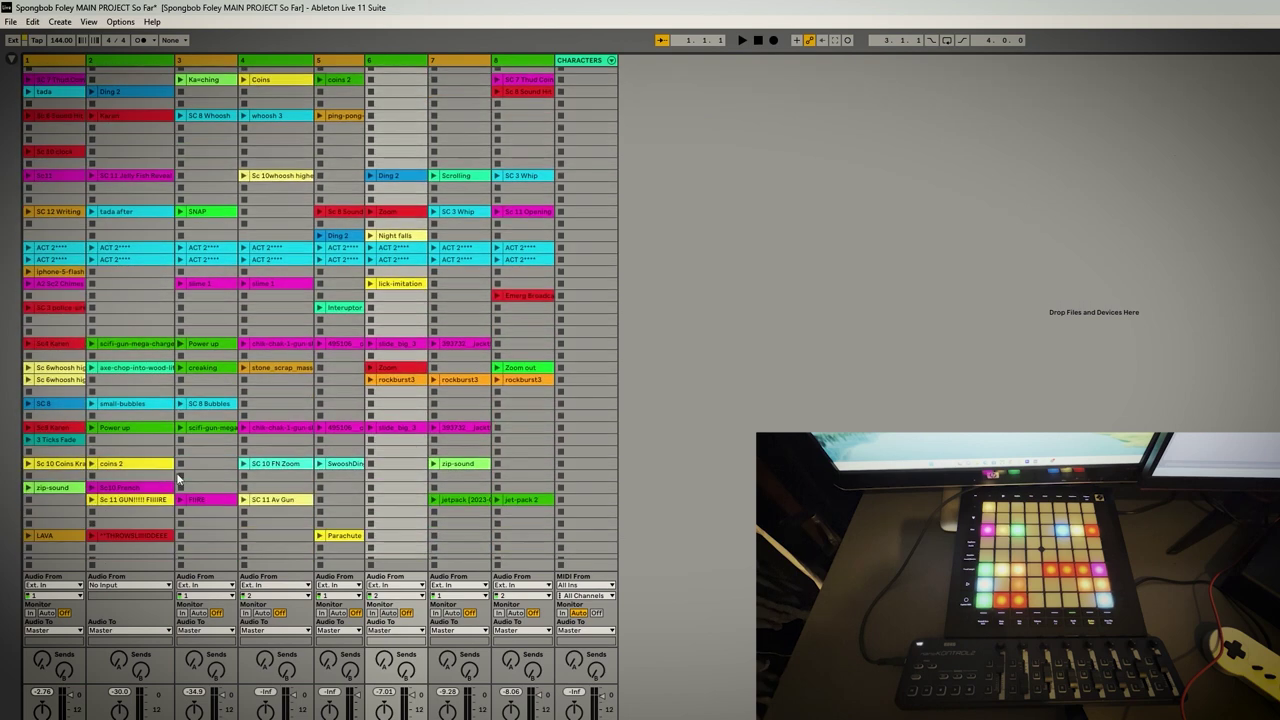
{"action": "left_click", "coordinate": [55, 170]}
{"action": "left_click", "coordinate": [140, 172]}
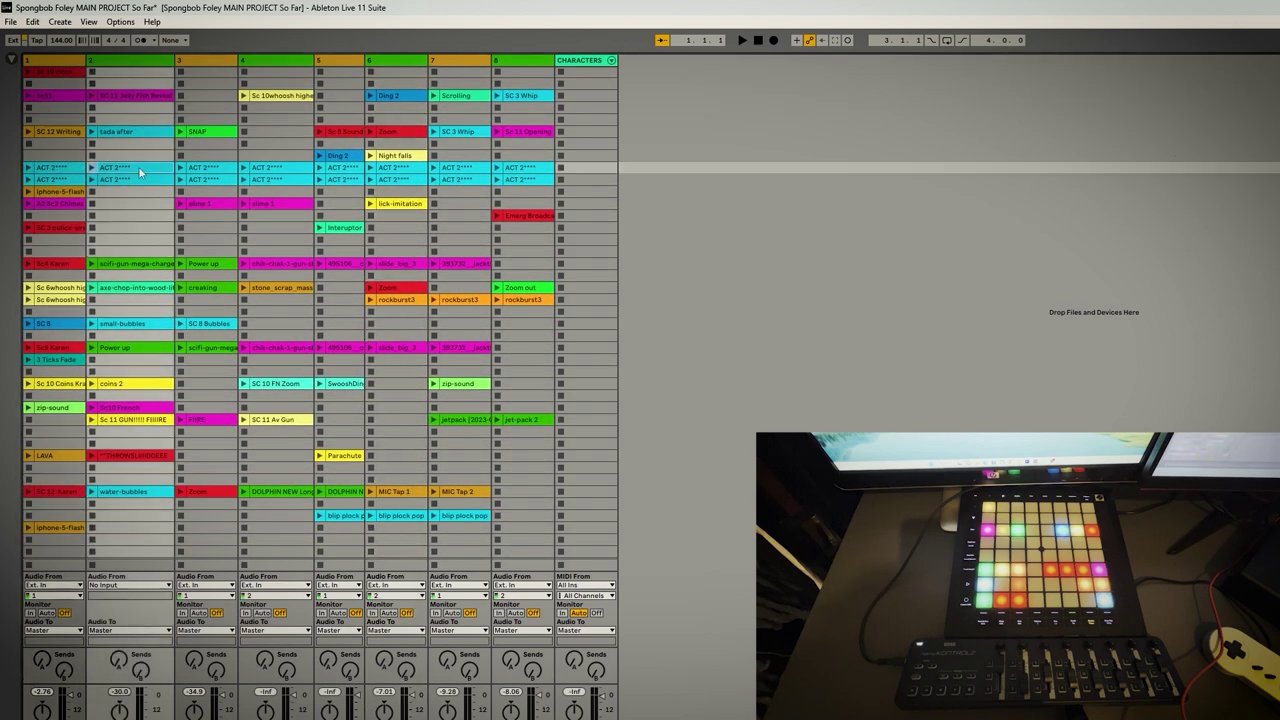
{"action": "scroll", "coordinate": [63, 330], "scroll_direction": "up", "scroll_amount": 3}
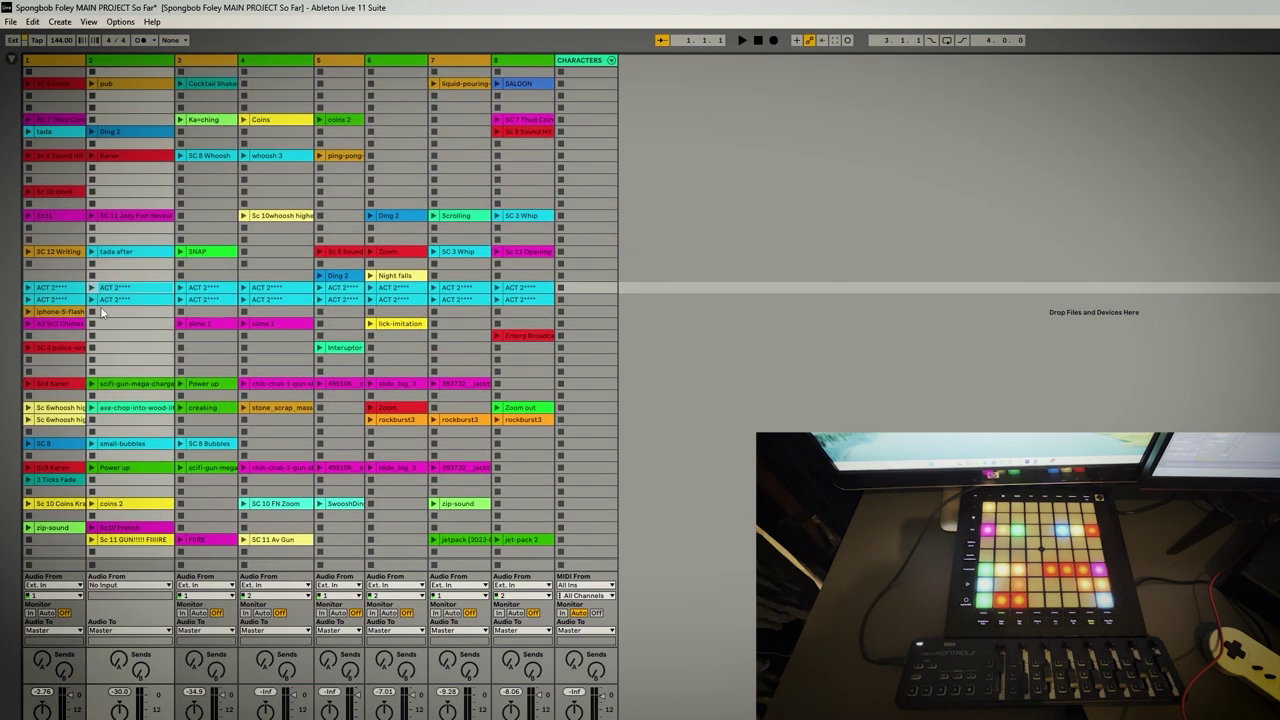
{"action": "scroll", "coordinate": [184, 318], "scroll_direction": "down", "scroll_amount": 2}
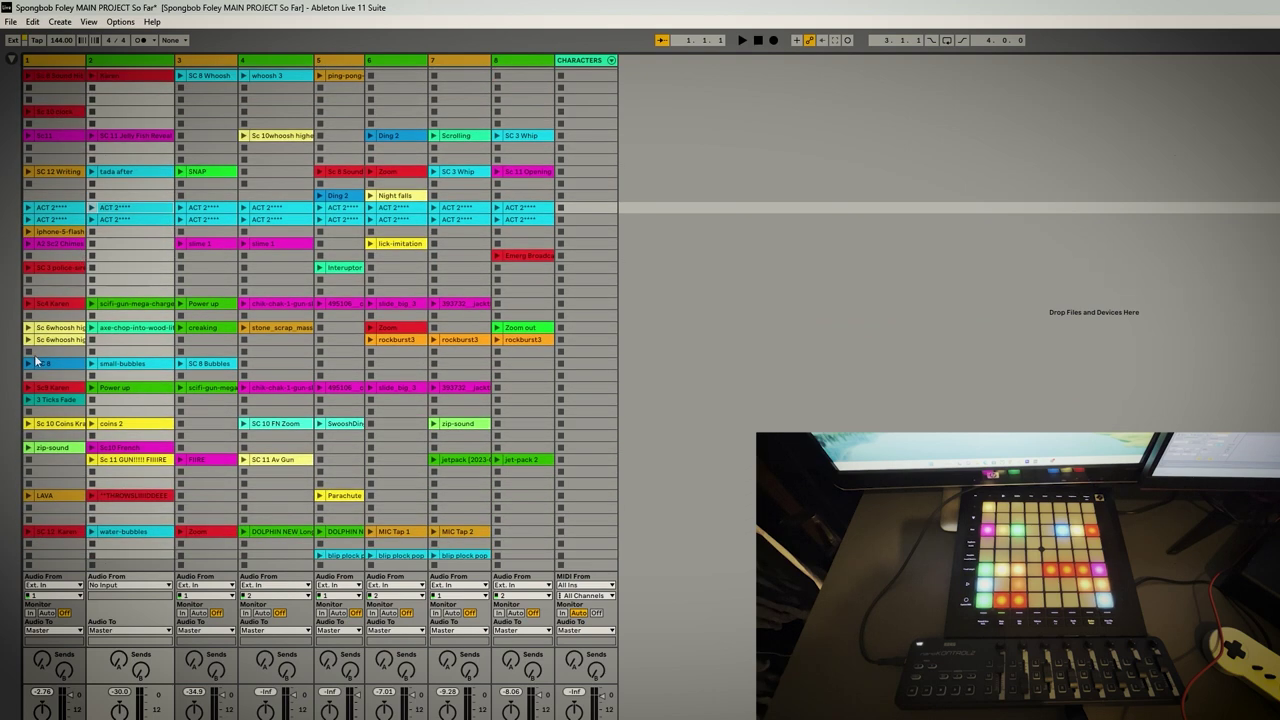
{"action": "scroll", "coordinate": [48, 488], "scroll_direction": "up", "scroll_amount": 7}
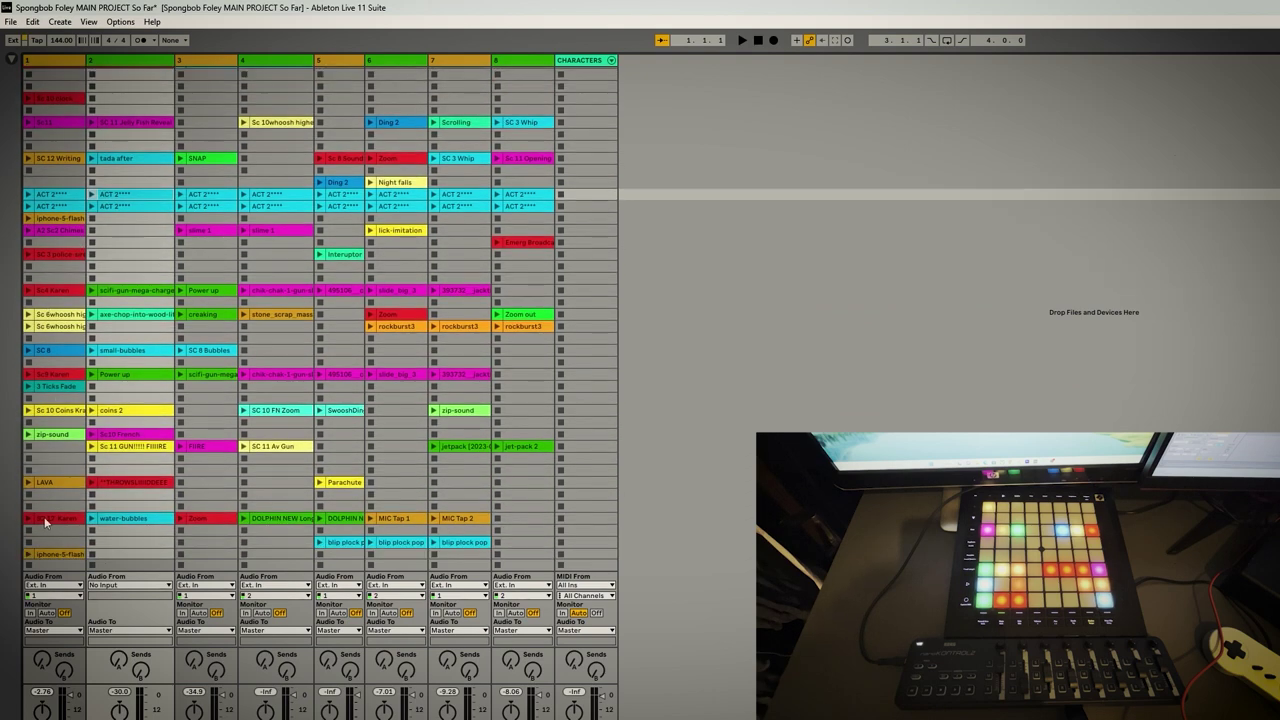
{"action": "scroll", "coordinate": [48, 490], "scroll_direction": "up", "scroll_amount": 2}
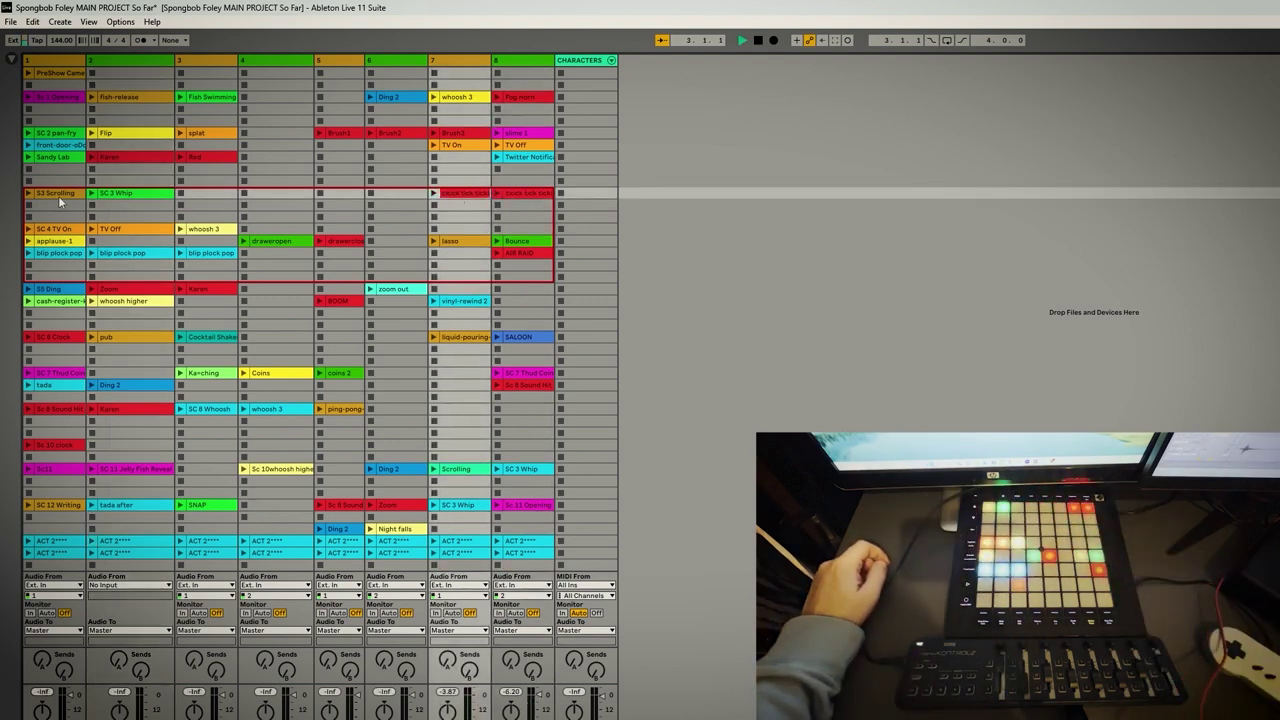
Scroll the clip grid down and back up to follow the pad-launched foley clips
{"action": "scroll", "coordinate": [57, 195], "scroll_direction": "down", "scroll_amount": 5}
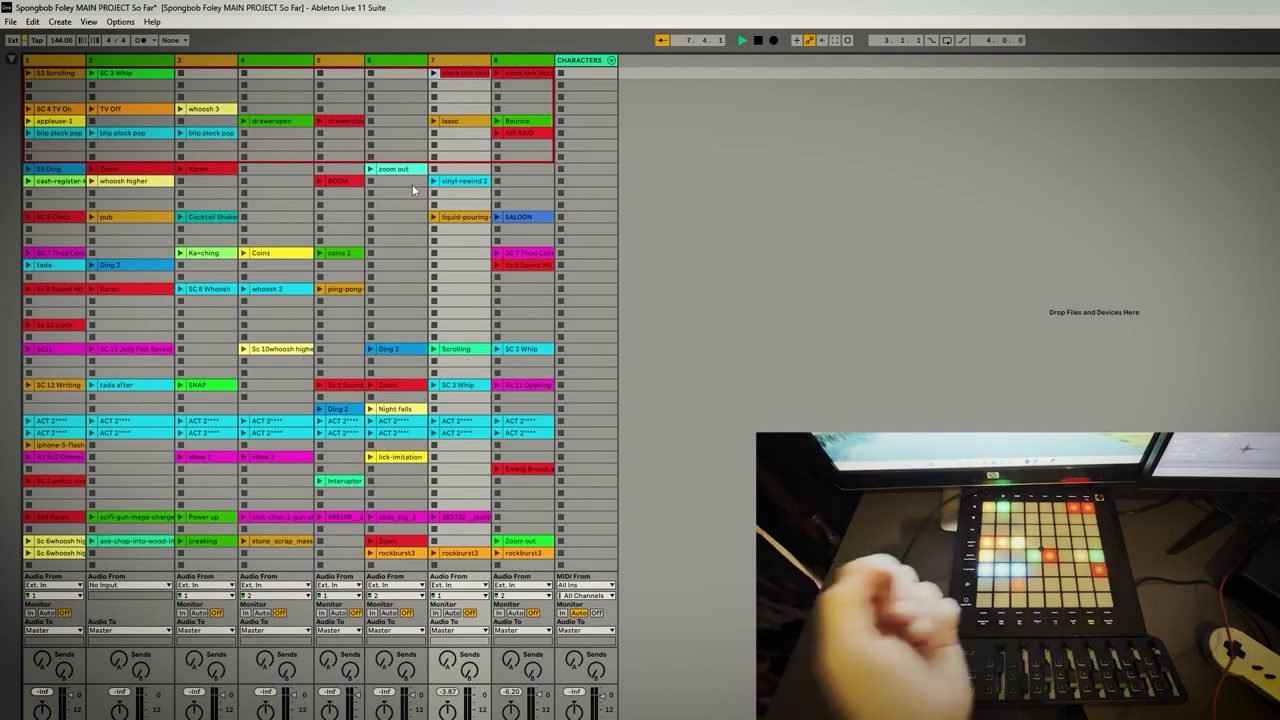
{"action": "scroll", "coordinate": [70, 236], "scroll_direction": "up", "scroll_amount": 5}
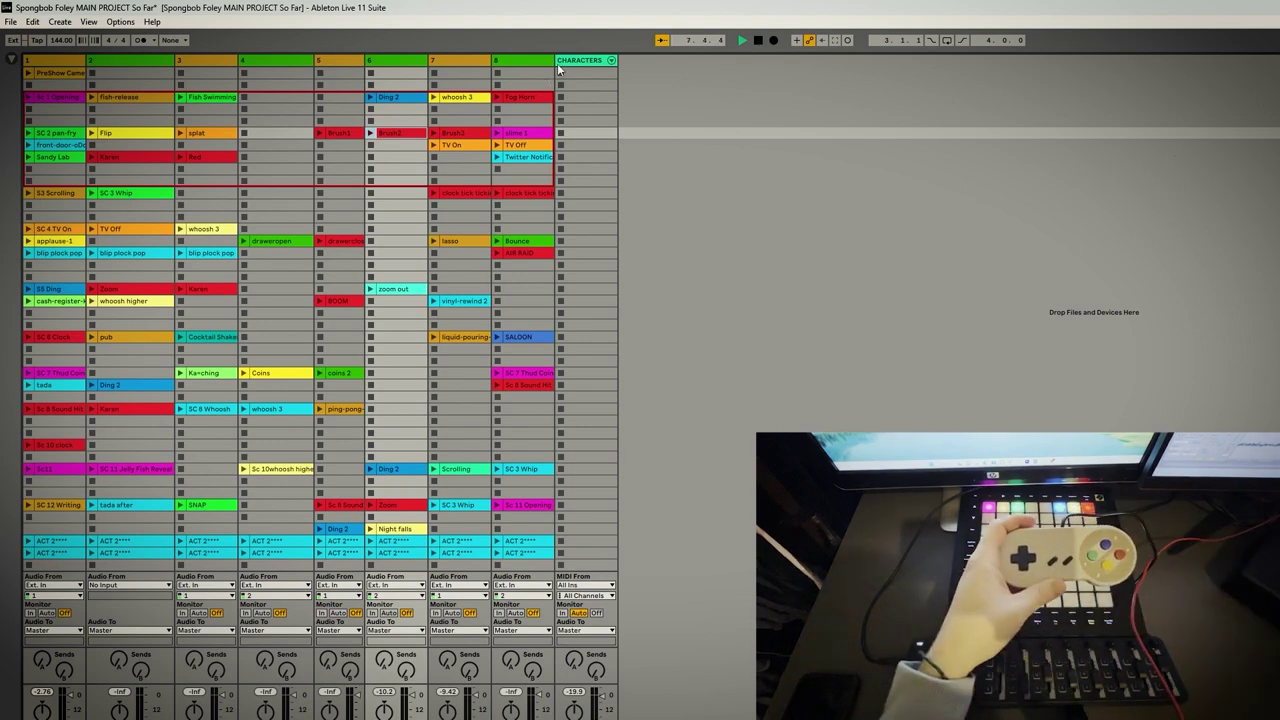
Select the CHARACTERS track so its Gamepad - MIDI device and Drum Rack appear in Detail View
{"action": "left_click", "coordinate": [570, 61]}
{"action": "left_click", "coordinate": [525, 160]}
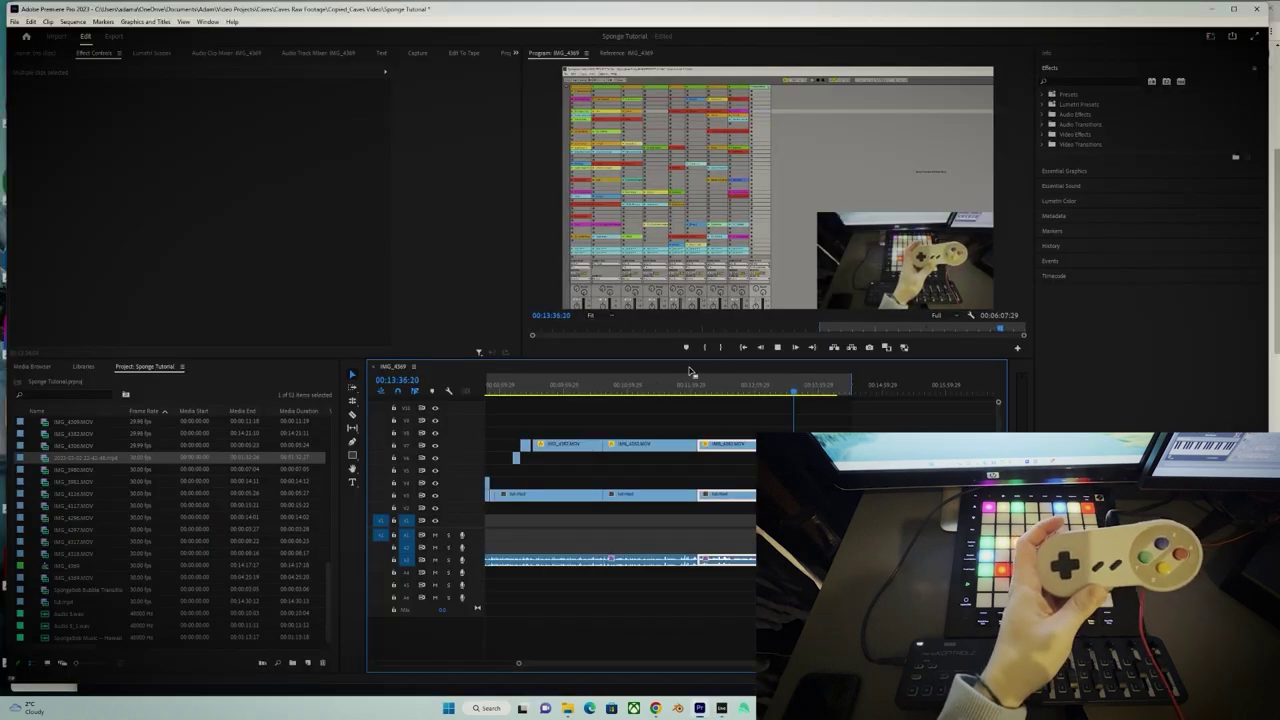
Back in Ableton, inspect the Spongebob Walking and Mr. Krabs walking Drum Rack pad samples
{"action": "left_click", "coordinate": [721, 709]}
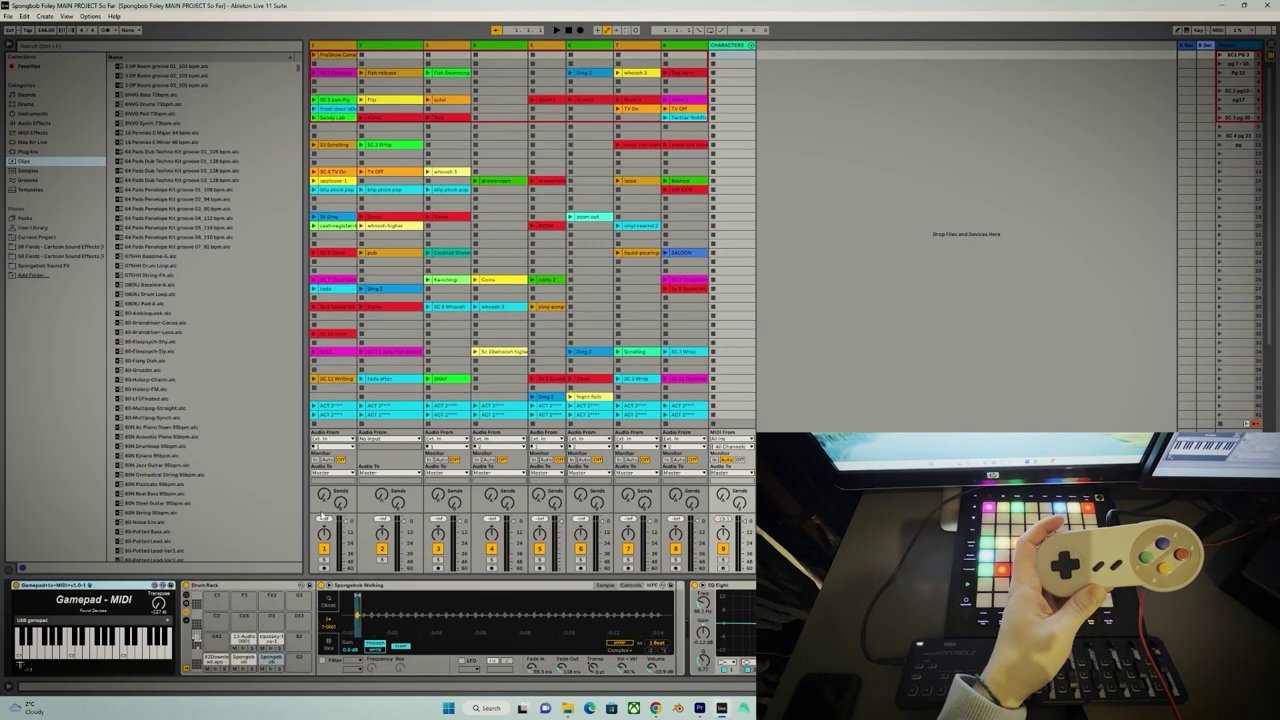
{"action": "left_click", "coordinate": [250, 641]}
{"action": "left_click", "coordinate": [270, 659]}
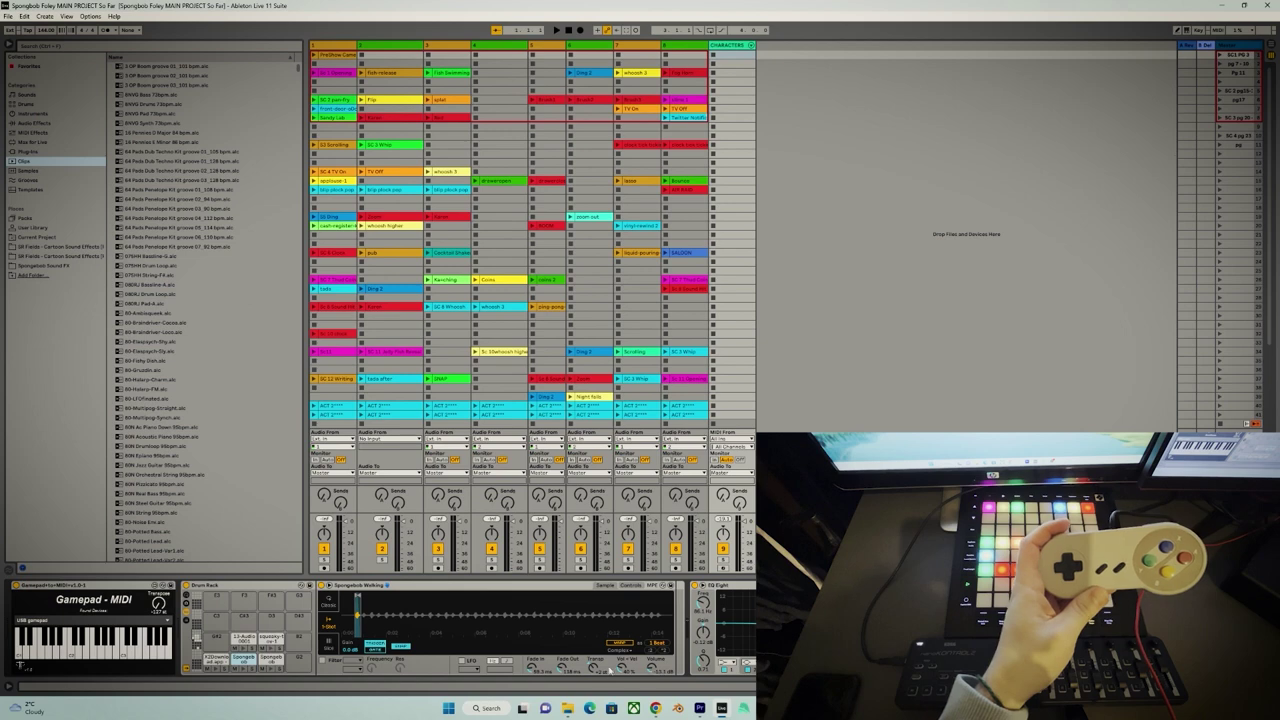
{"action": "left_click", "coordinate": [216, 660]}
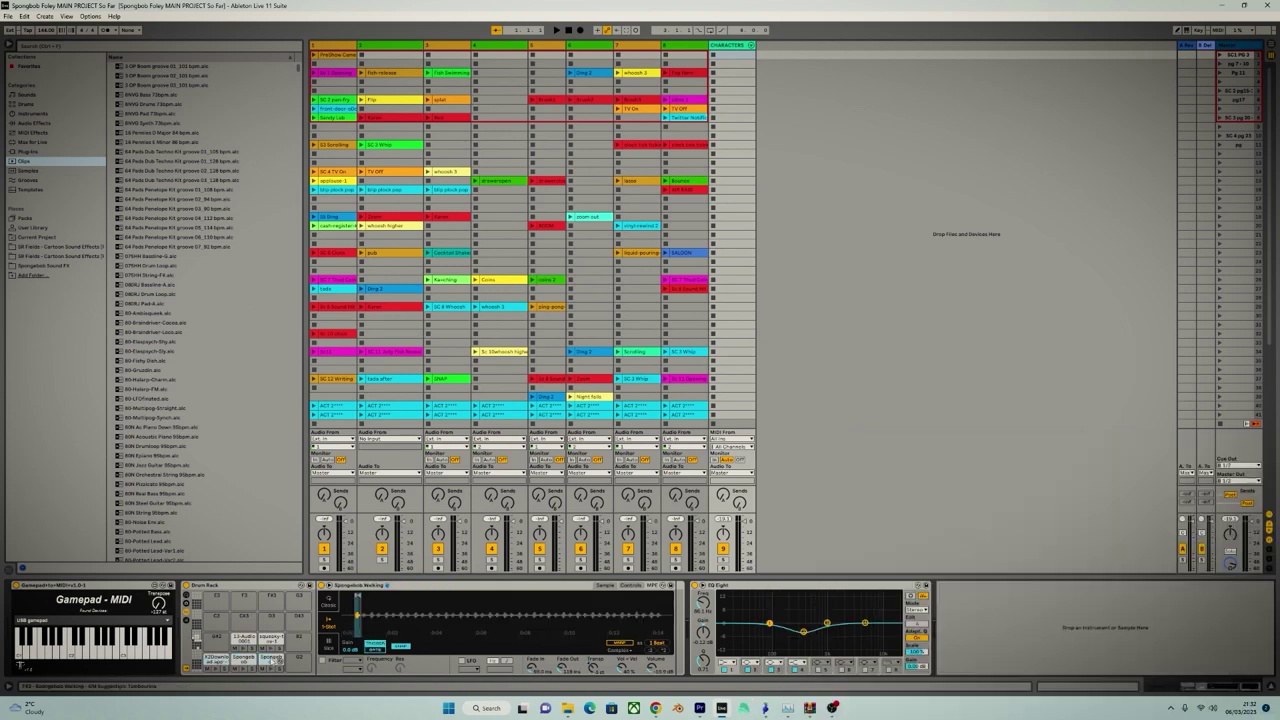
Locate the squeaky pad's squeaky-toy-1 sample through Hot-Swap in the Current Project files
{"action": "left_click", "coordinate": [270, 640]}
{"action": "left_click", "coordinate": [277, 640]}
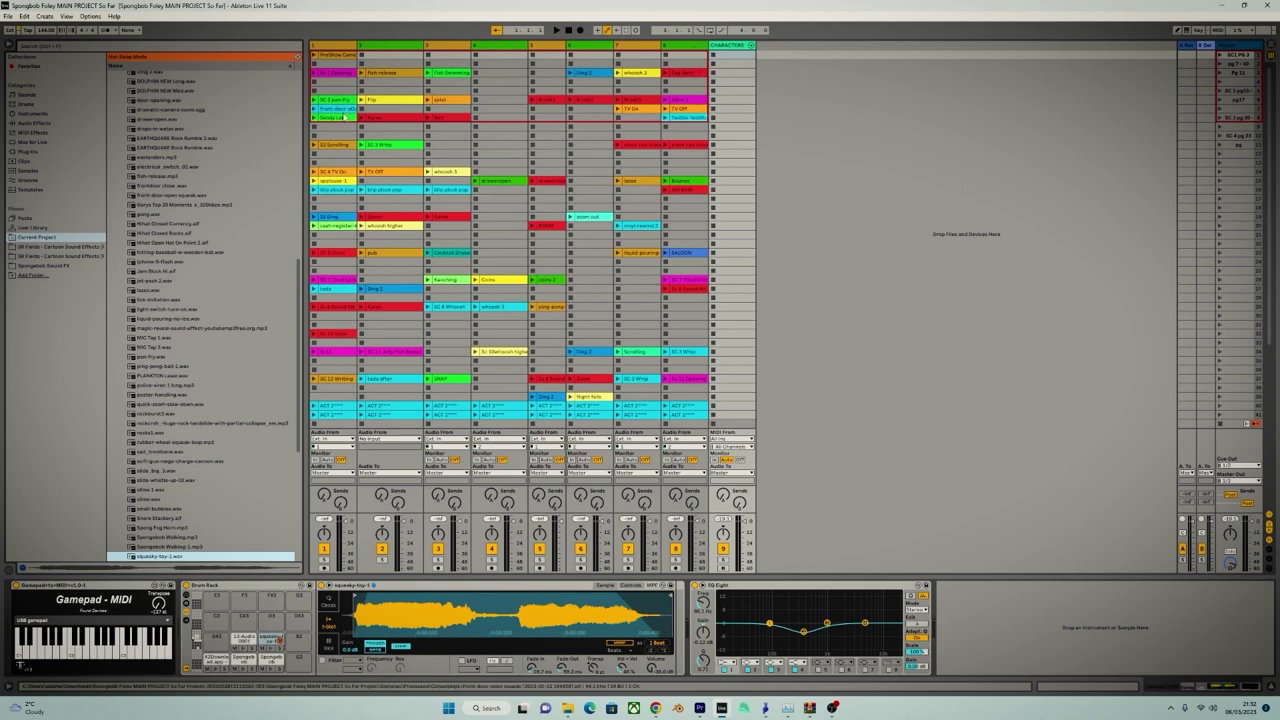
{"action": "key", "text": "Escape"}
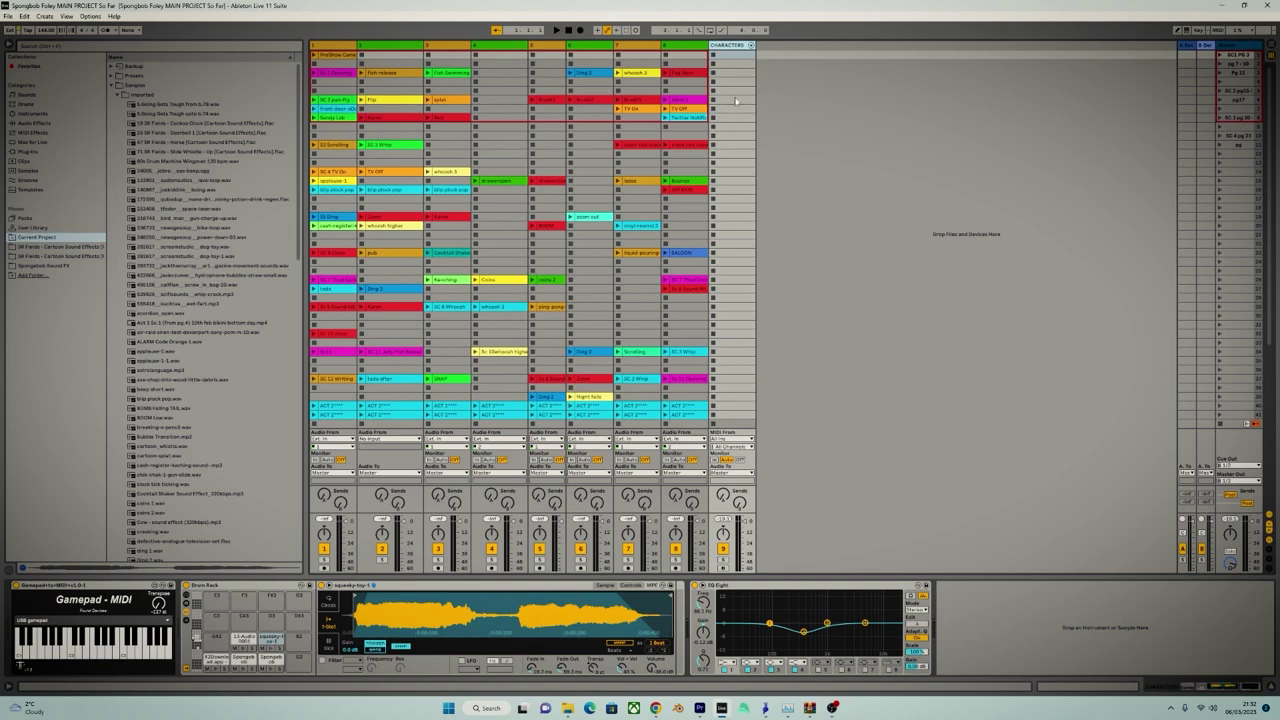